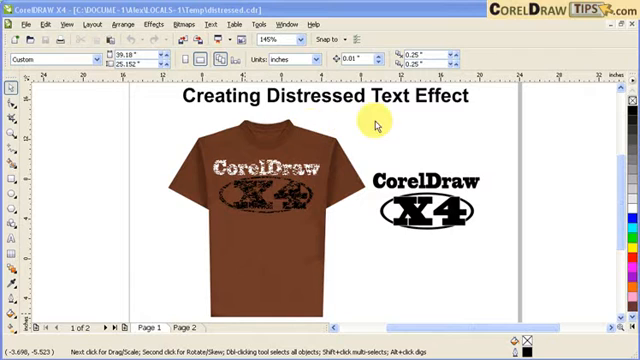
Step: Select the black CorelDraw text beside the shirt, checking the Arrange commands without applying any
{"action": "left_click", "coordinate": [12, 125]}
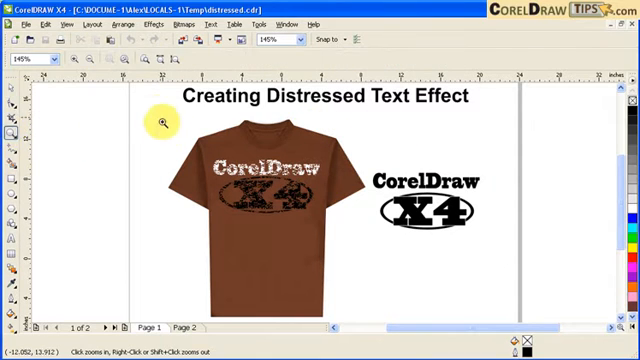
{"action": "left_click_drag", "start_coordinate": [160, 115], "coordinate": [378, 253]}
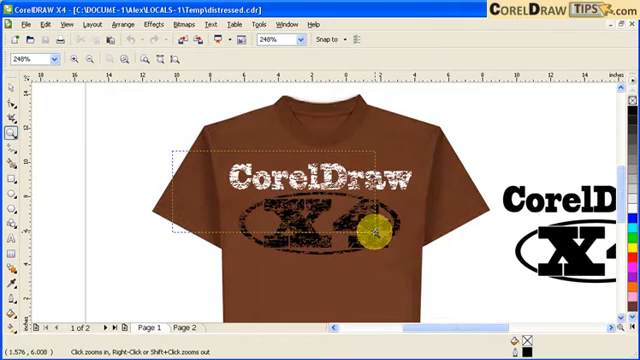
{"action": "left_click_drag", "start_coordinate": [170, 148], "coordinate": [418, 262]}
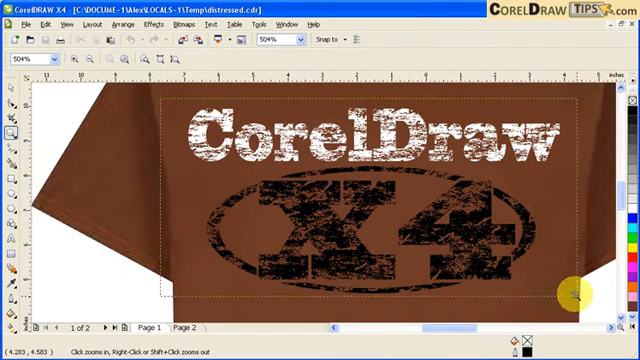
{"action": "scroll", "coordinate": [575, 296], "scroll_direction": "up", "scroll_amount": 1}
{"action": "left_click", "coordinate": [9, 92]}
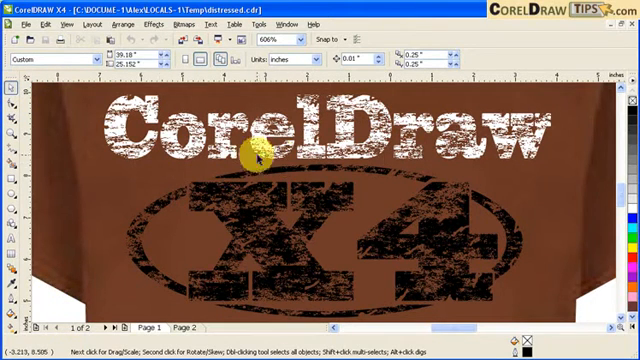
{"action": "key", "text": "F3"}
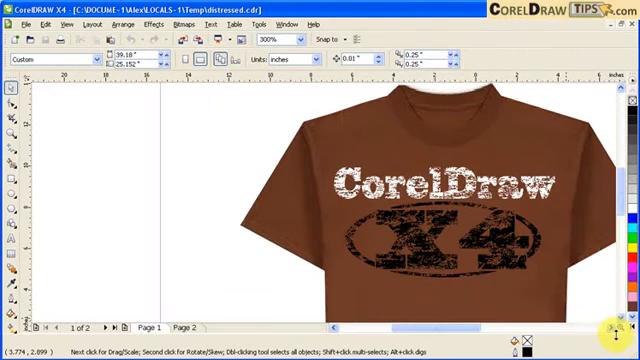
{"action": "left_click_drag", "start_coordinate": [614, 332], "coordinate": [614, 332]}
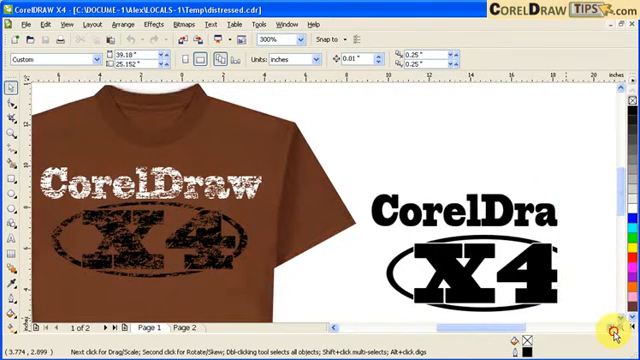
{"action": "left_click", "coordinate": [480, 205]}
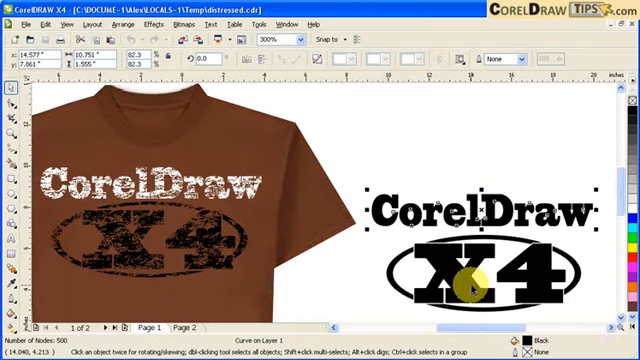
{"action": "left_click", "coordinate": [378, 168]}
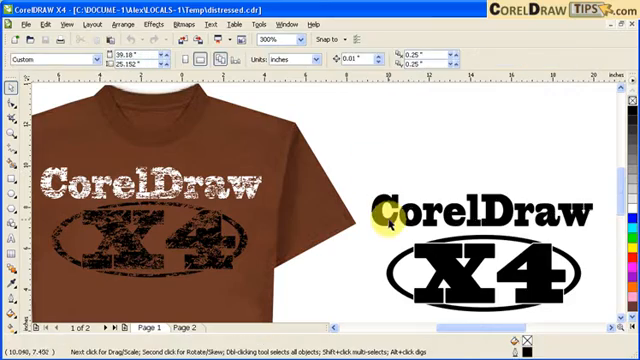
{"action": "left_click", "coordinate": [400, 213]}
{"action": "key", "text": "Escape"}
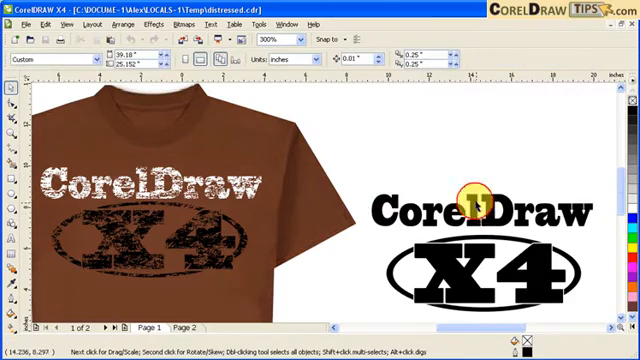
{"action": "left_click", "coordinate": [478, 205]}
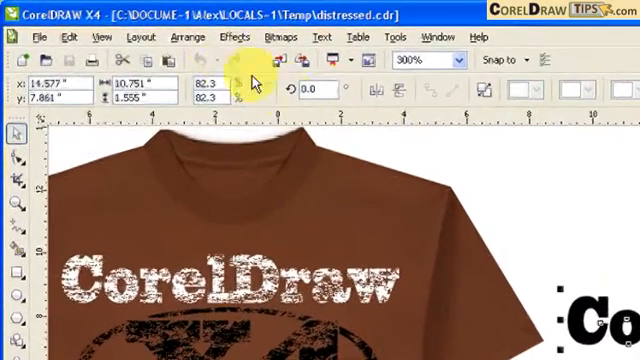
{"action": "left_click", "coordinate": [185, 38]}
{"action": "mouse_move", "coordinate": [212, 229]}
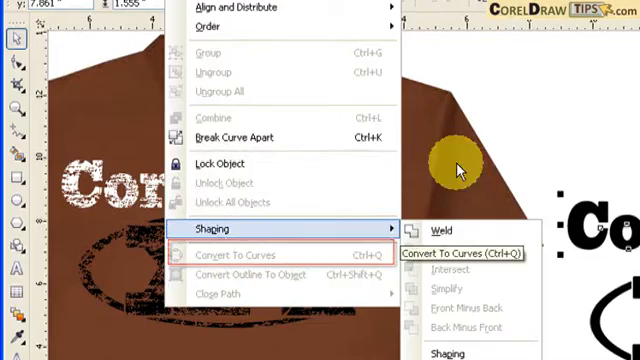
{"action": "key", "text": "Escape"}
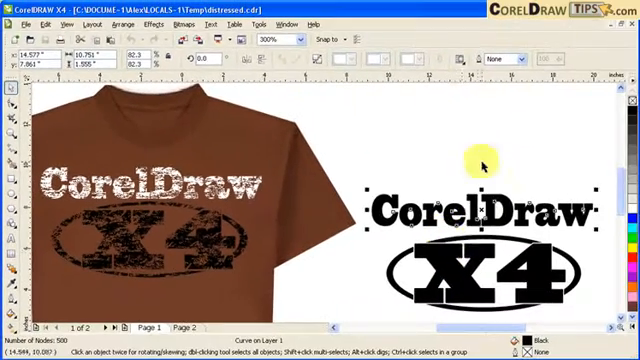
Step: Delete the distressed CorelDraw text and the distressed X4 oval from the shirt
{"action": "left_click", "coordinate": [464, 261]}
{"action": "left_click", "coordinate": [454, 137]}
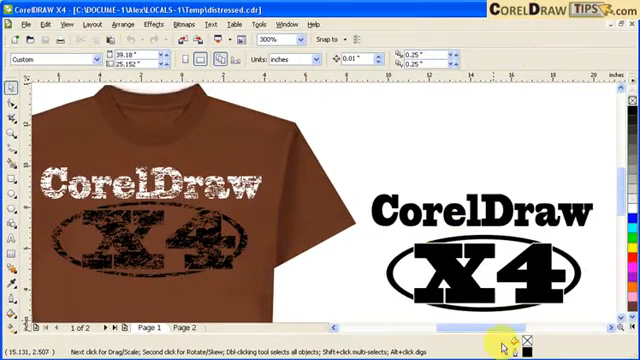
{"action": "left_click", "coordinate": [187, 187]}
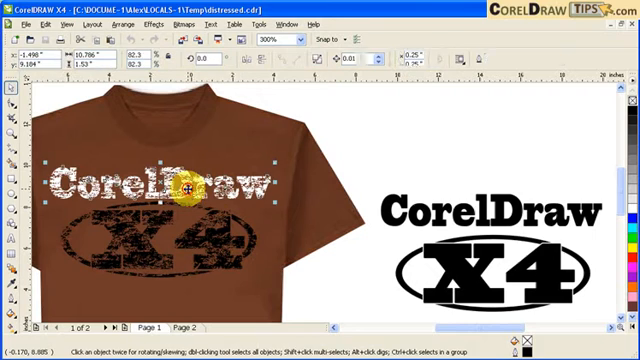
{"action": "key", "text": "Delete"}
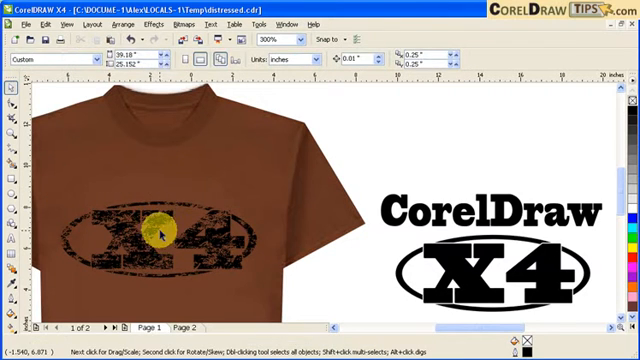
{"action": "left_click", "coordinate": [147, 224]}
{"action": "key", "text": "Delete"}
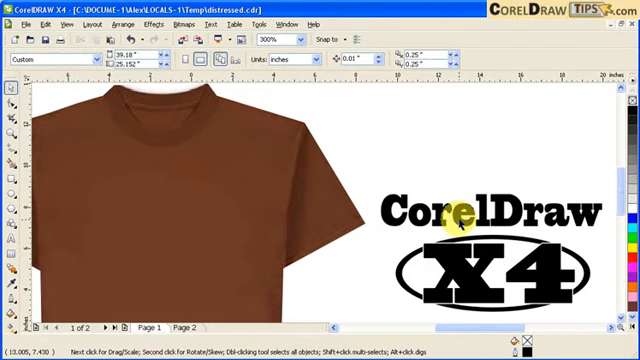
Step: Move the plain black CorelDraw text onto the shirt and zoom in on it
{"action": "left_click_drag", "start_coordinate": [462, 215], "coordinate": [130, 188]}
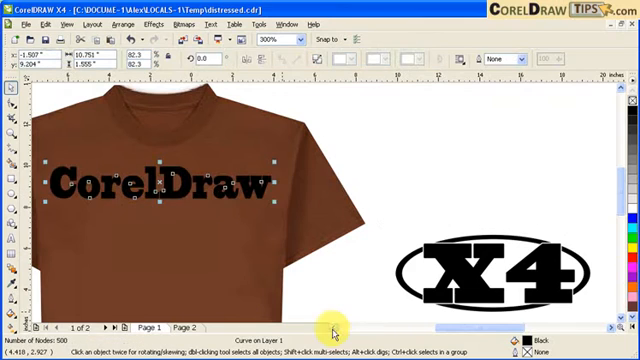
{"action": "left_click_drag", "start_coordinate": [334, 330], "coordinate": [332, 330]}
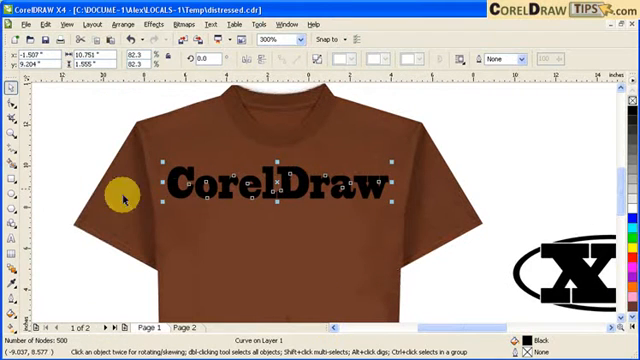
{"action": "left_click", "coordinate": [11, 118]}
{"action": "left_click_drag", "start_coordinate": [107, 93], "coordinate": [170, 150]}
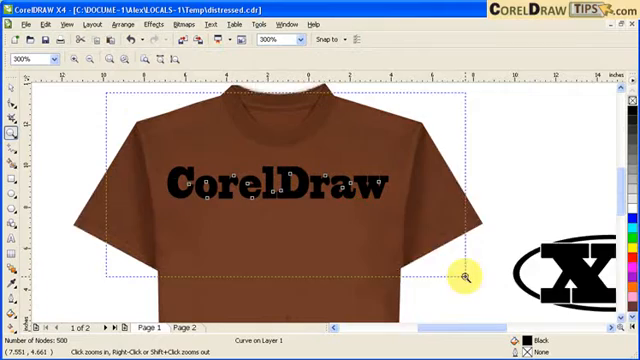
Step: Draw a rectangle fitted to the CorelDraw text and move it just below the text
{"action": "left_click", "coordinate": [10, 88]}
{"action": "left_click", "coordinate": [155, 180]}
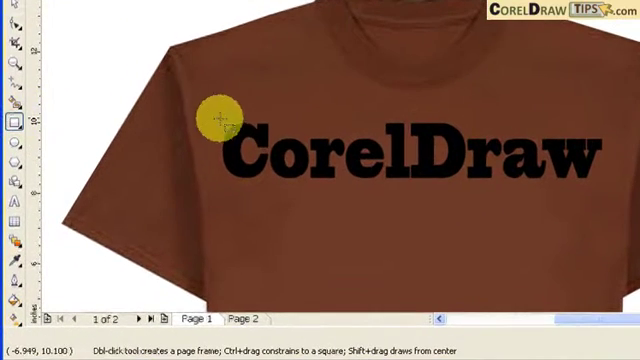
{"action": "left_click_drag", "start_coordinate": [212, 118], "coordinate": [612, 188]}
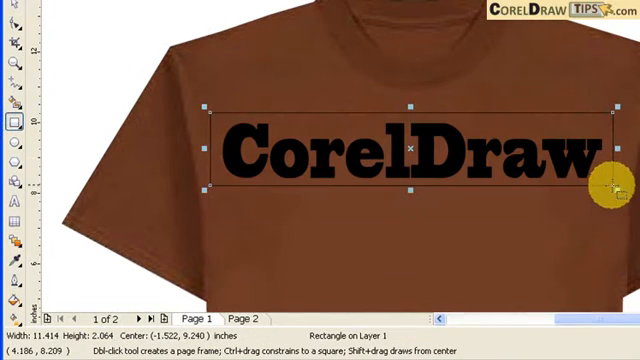
{"action": "left_click_drag", "start_coordinate": [410, 107], "coordinate": [410, 111]}
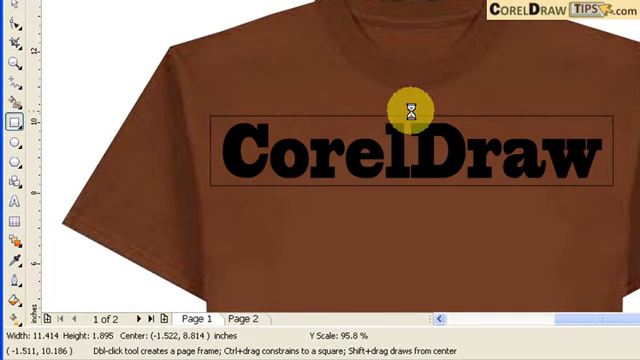
{"action": "left_click_drag", "start_coordinate": [206, 152], "coordinate": [210, 152]}
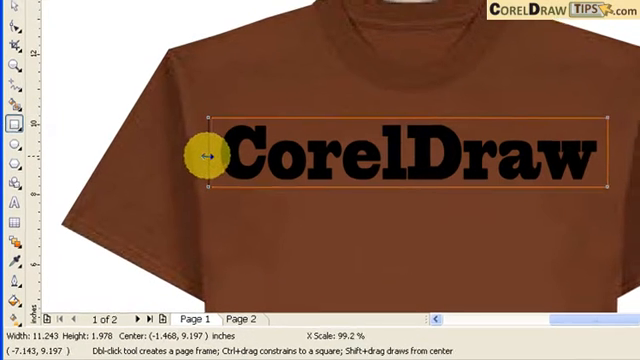
{"action": "left_click", "coordinate": [11, 69]}
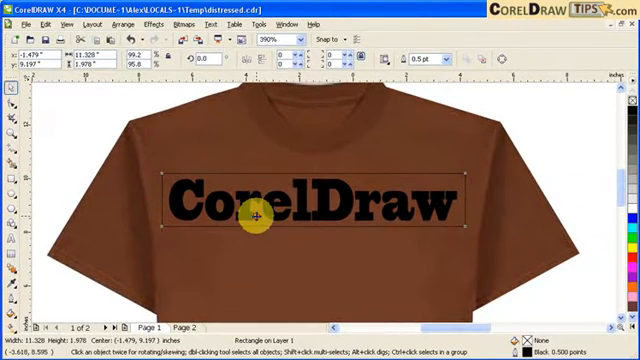
{"action": "left_click_drag", "start_coordinate": [254, 216], "coordinate": [252, 266]}
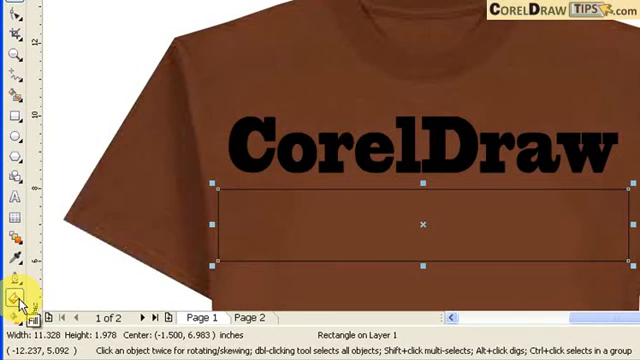
Step: Give the rectangle a texture fill using the Vegetation texture
{"action": "left_click", "coordinate": [18, 298]}
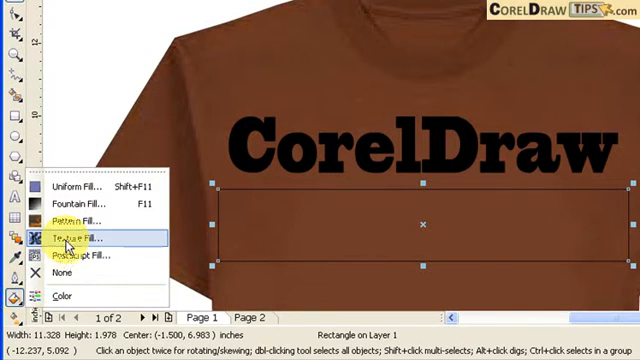
{"action": "left_click", "coordinate": [66, 239]}
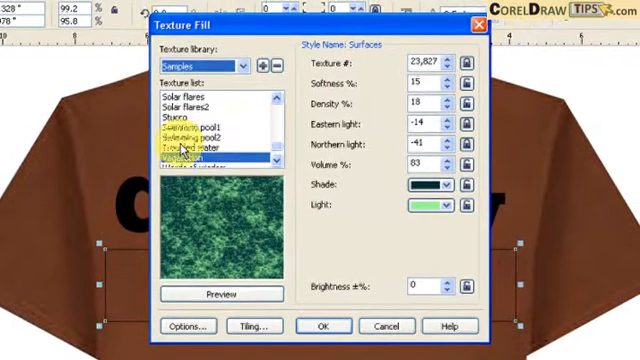
{"action": "left_click", "coordinate": [185, 148]}
{"action": "left_click", "coordinate": [186, 159]}
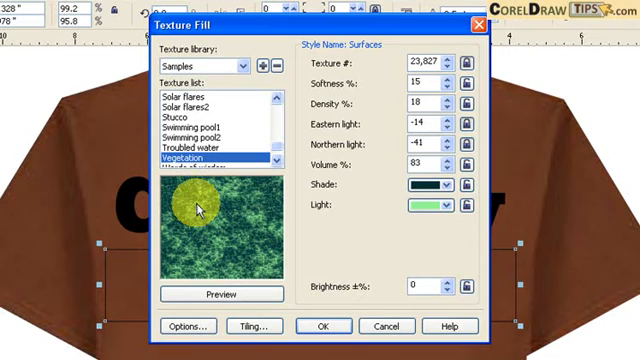
Step: Set the texture's shade to black and light to white, preview it and apply it
{"action": "left_click", "coordinate": [445, 185]}
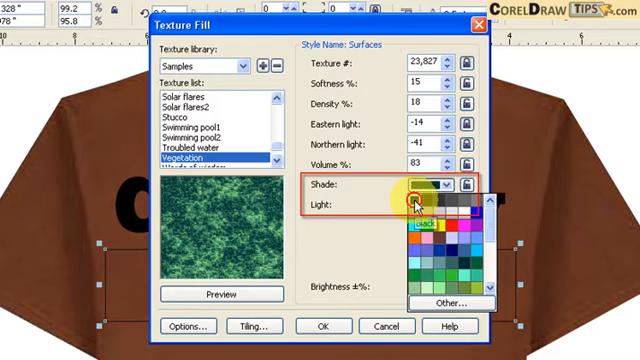
{"action": "left_click", "coordinate": [416, 202]}
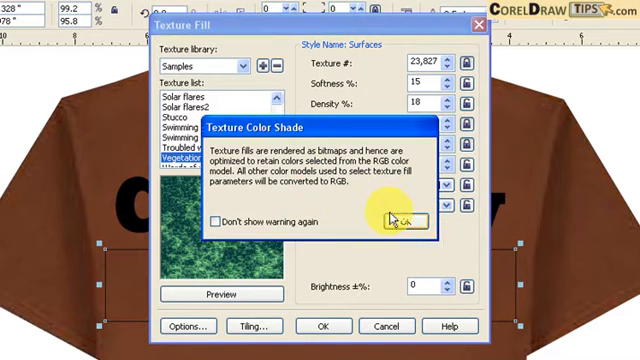
{"action": "left_click", "coordinate": [214, 223]}
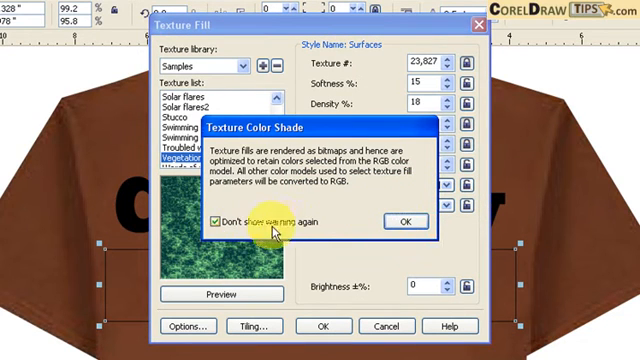
{"action": "left_click", "coordinate": [410, 222]}
{"action": "left_click", "coordinate": [435, 207]}
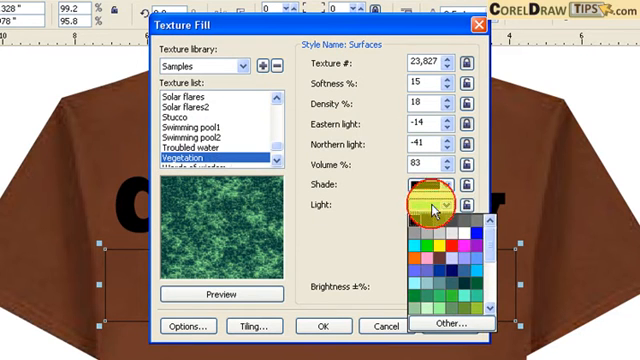
{"action": "left_click", "coordinate": [463, 234]}
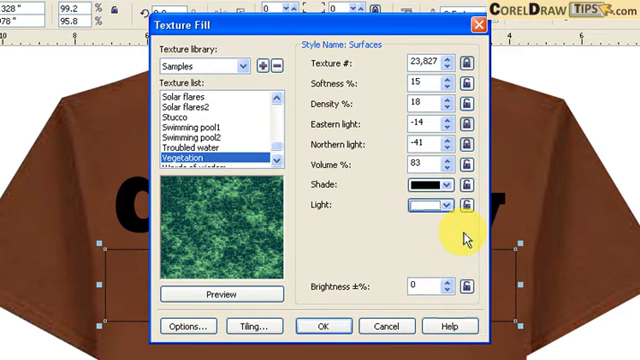
{"action": "left_click", "coordinate": [218, 294]}
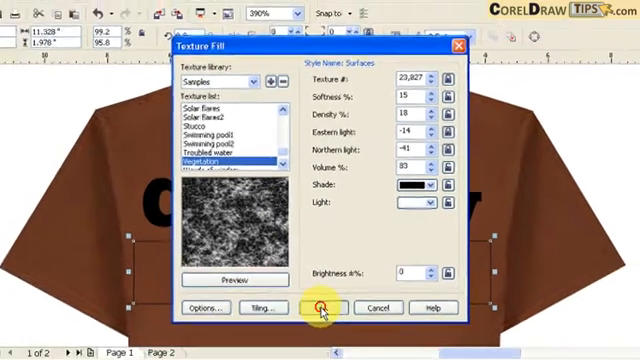
{"action": "left_click", "coordinate": [322, 327]}
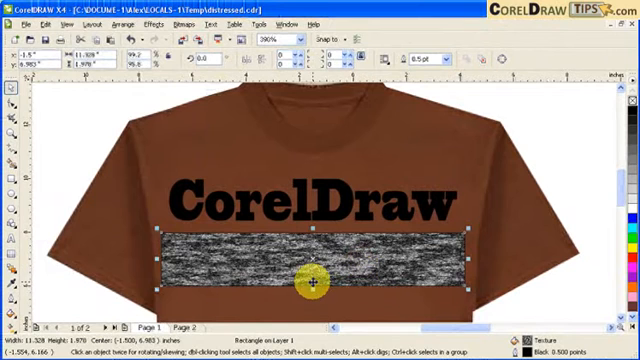
Step: Skew the texture tile left and upward and rescale it so the grain runs diagonally
{"action": "left_click_drag", "start_coordinate": [312, 262], "coordinate": [297, 247]}
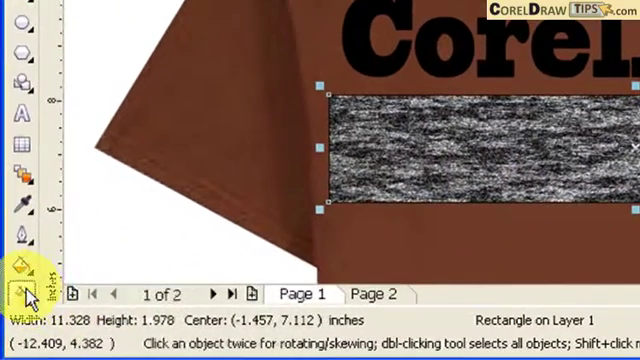
{"action": "left_click", "coordinate": [25, 295]}
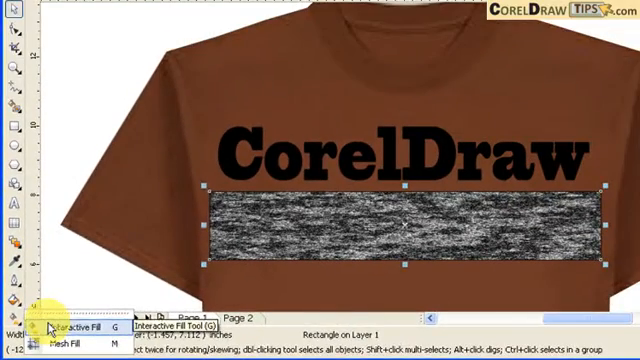
{"action": "left_click", "coordinate": [48, 327]}
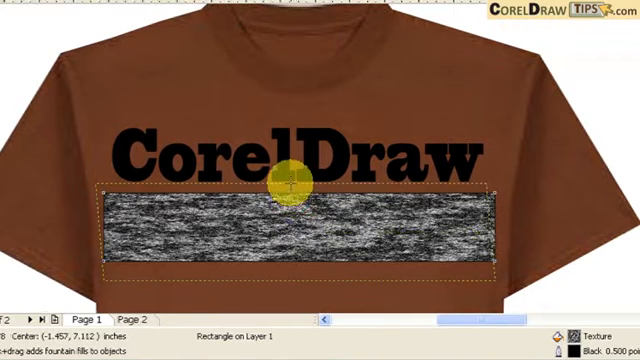
{"action": "left_click", "coordinate": [290, 187]}
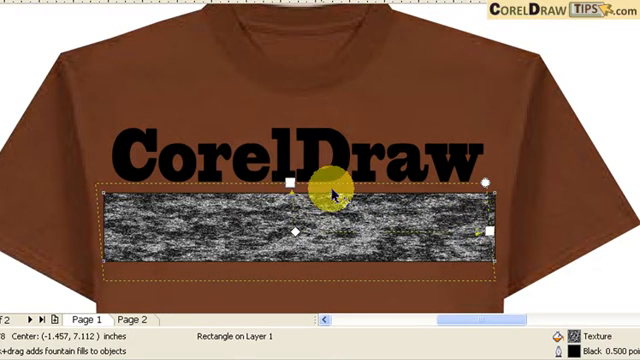
{"action": "left_click_drag", "start_coordinate": [290, 183], "coordinate": [262, 178]}
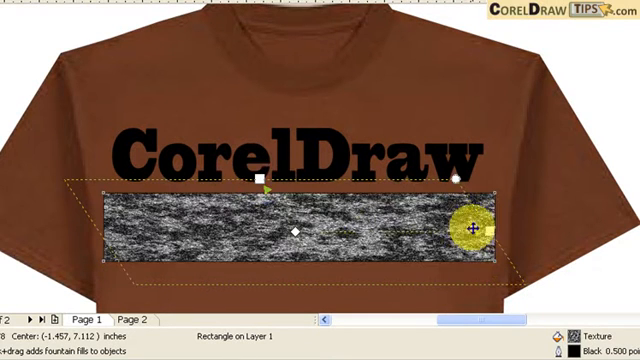
{"action": "left_click_drag", "start_coordinate": [480, 230], "coordinate": [484, 205]}
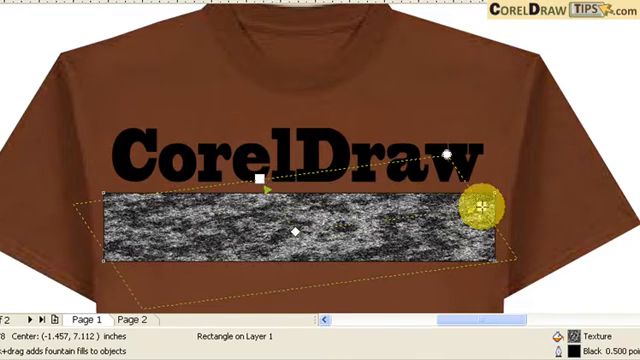
{"action": "left_click", "coordinate": [258, 188]}
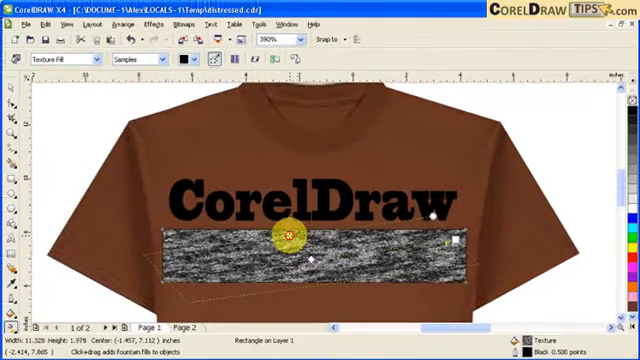
{"action": "left_click", "coordinate": [291, 240]}
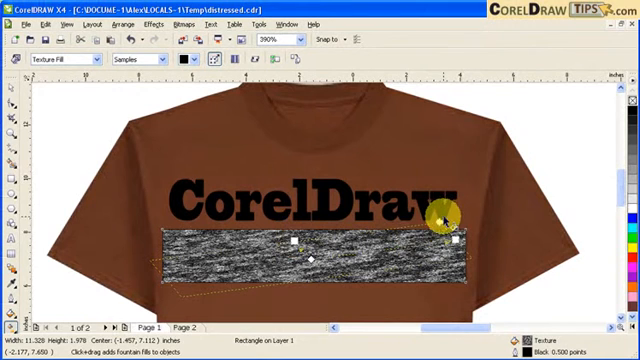
{"action": "left_click_drag", "start_coordinate": [452, 238], "coordinate": [442, 218]}
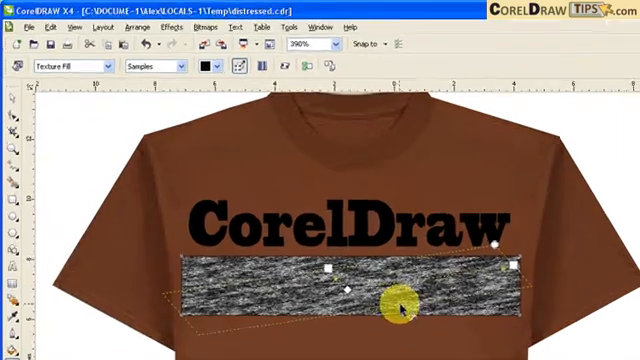
{"action": "left_click", "coordinate": [13, 101]}
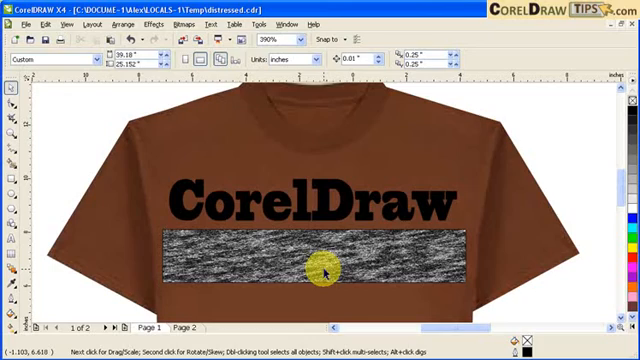
Step: Convert the textured rectangle to a Black and White (1-bit) bitmap
{"action": "left_click", "coordinate": [322, 268]}
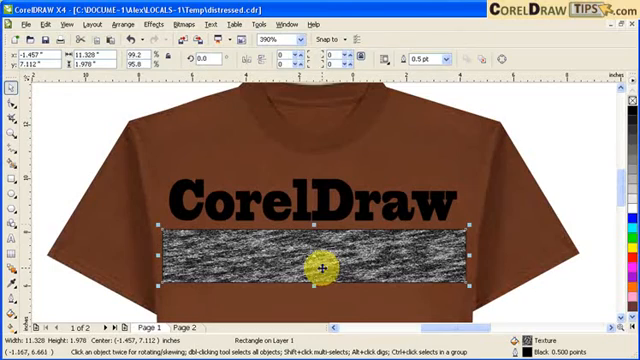
{"action": "left_click", "coordinate": [185, 24]}
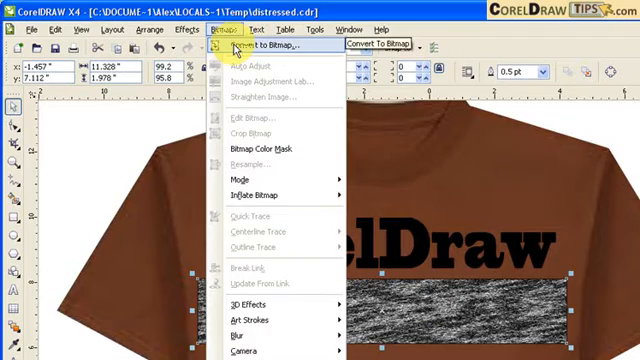
{"action": "left_click", "coordinate": [233, 47]}
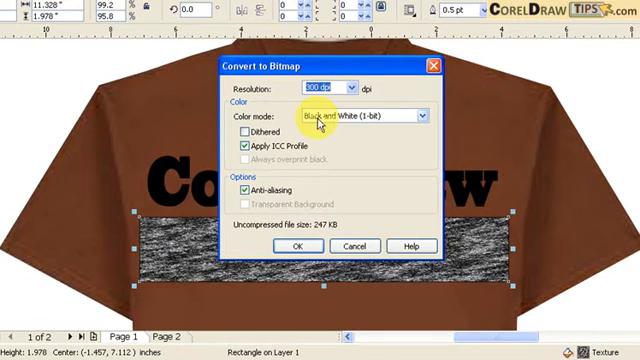
{"action": "left_click", "coordinate": [321, 117]}
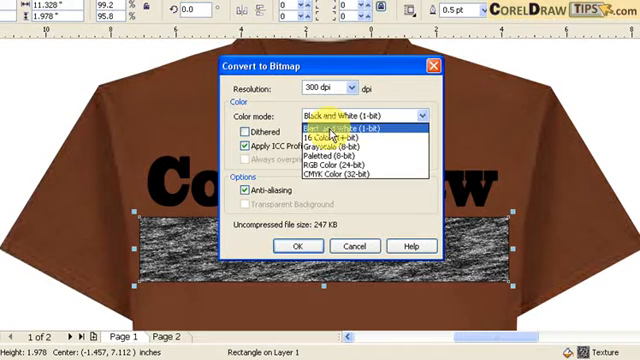
{"action": "left_click", "coordinate": [330, 129]}
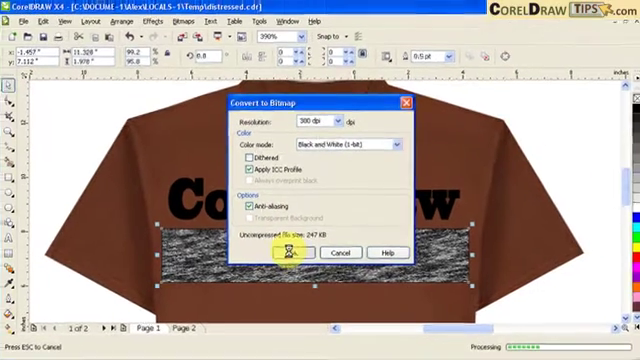
{"action": "left_click", "coordinate": [295, 248]}
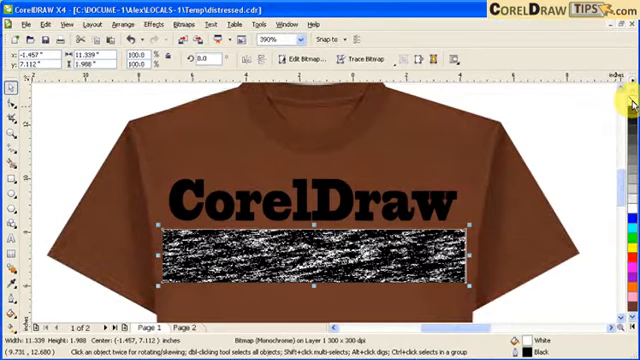
Step: Remove the bitmap's background fill and set its outline colour to white
{"action": "left_click", "coordinate": [632, 100]}
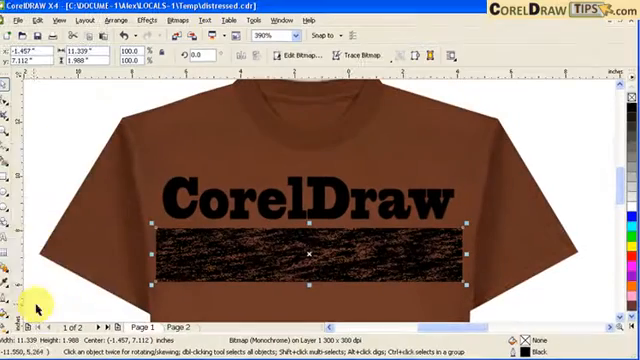
{"action": "left_click", "coordinate": [18, 298]}
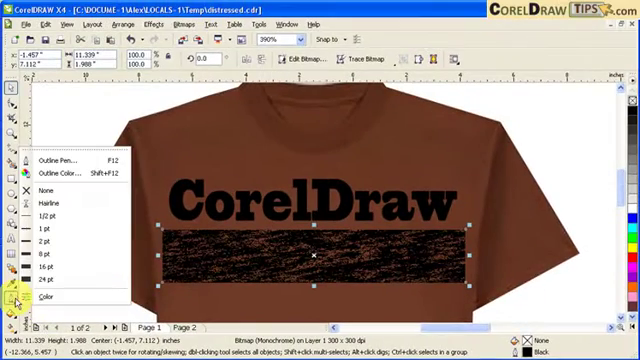
{"action": "left_click", "coordinate": [42, 160]}
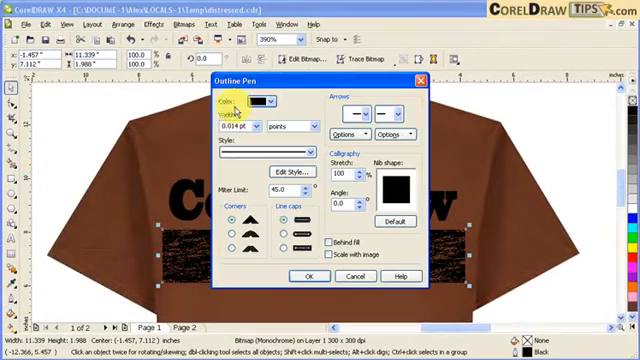
{"action": "left_click", "coordinate": [274, 104]}
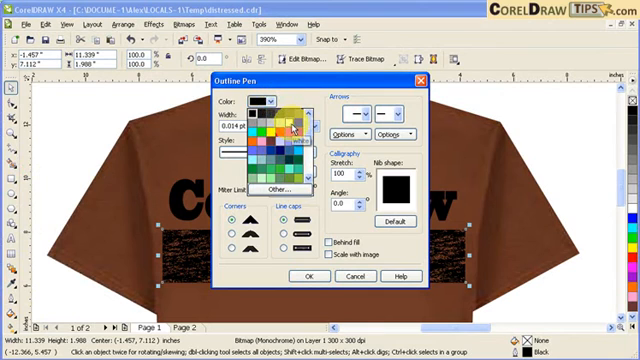
{"action": "left_click", "coordinate": [292, 125]}
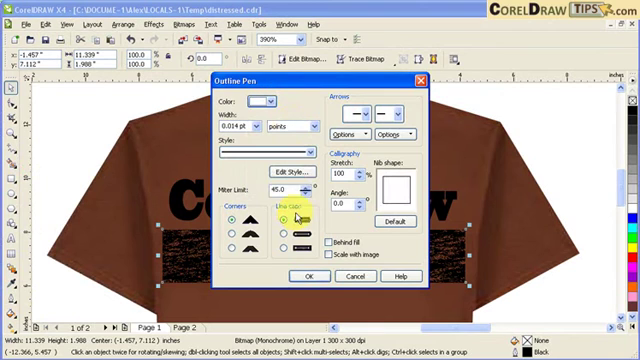
{"action": "left_click", "coordinate": [310, 276]}
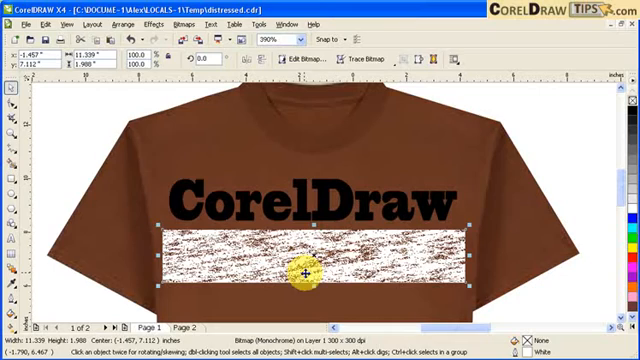
{"action": "left_click", "coordinate": [102, 110]}
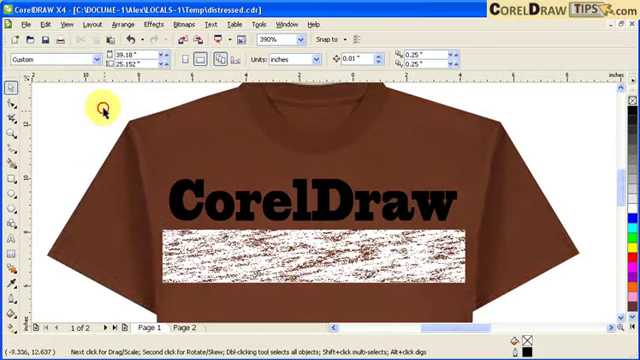
Step: Test the text against the white strip, then send the CorelDraw text to the front of the page
{"action": "left_click", "coordinate": [10, 133]}
{"action": "left_click_drag", "start_coordinate": [131, 160], "coordinate": [478, 300]}
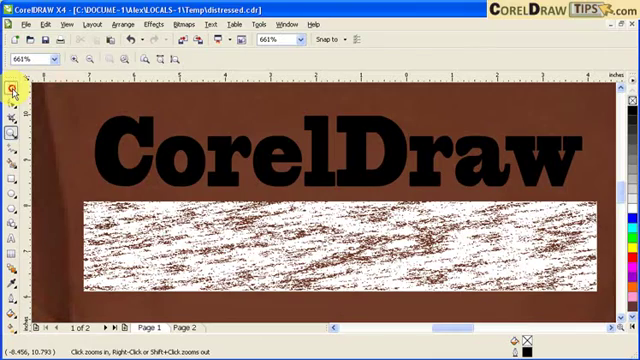
{"action": "left_click", "coordinate": [12, 91]}
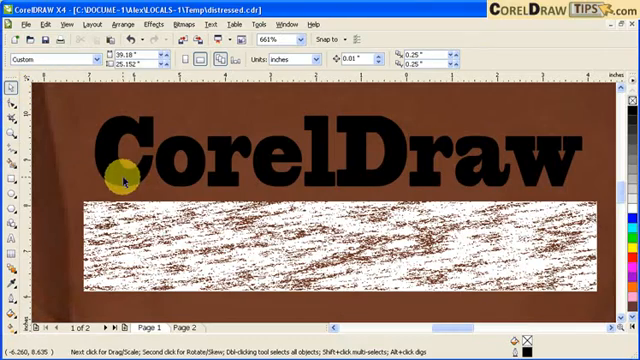
{"action": "left_click_drag", "start_coordinate": [121, 178], "coordinate": [128, 270]}
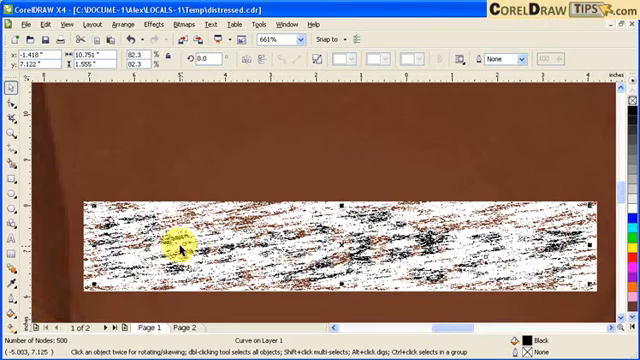
{"action": "mouse_move", "coordinate": [344, 252]}
{"action": "left_mouse_down"}
{"action": "mouse_move", "coordinate": [344, 190]}
{"action": "mouse_move", "coordinate": [332, 244]}
{"action": "left_mouse_up"}
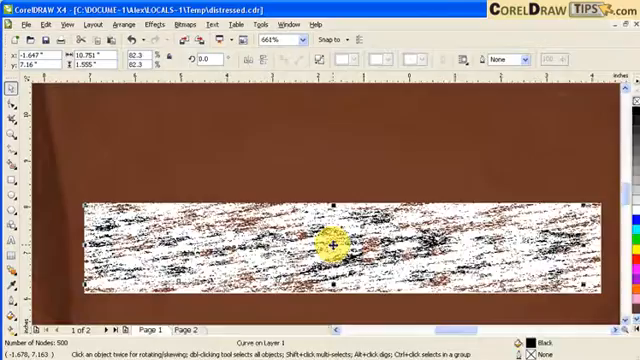
{"action": "left_click", "coordinate": [122, 24]}
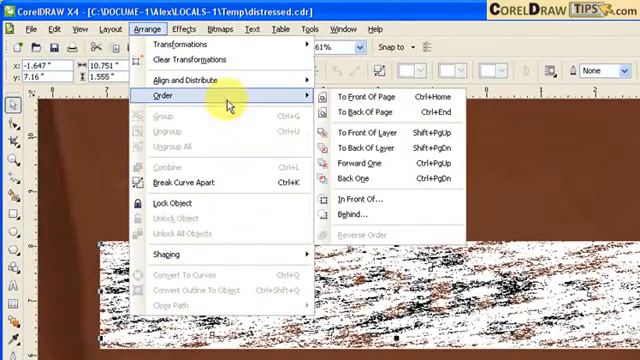
{"action": "mouse_move", "coordinate": [160, 80]}
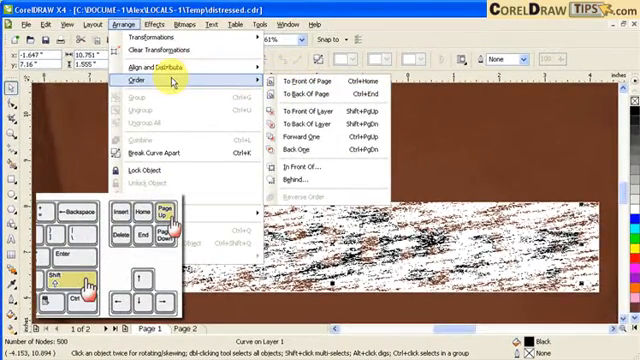
{"action": "left_click", "coordinate": [289, 81]}
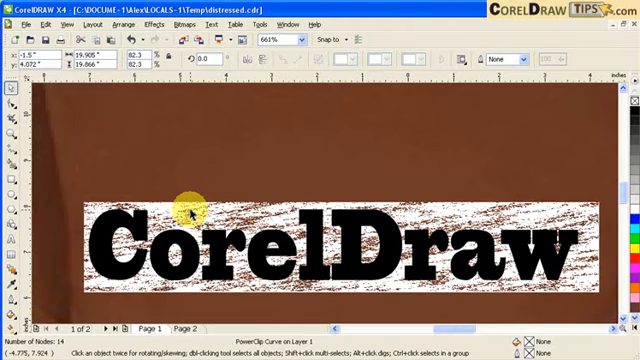
Step: PowerClip the streaked bitmap inside the CorelDraw lettering as its container
{"action": "left_click", "coordinate": [190, 210]}
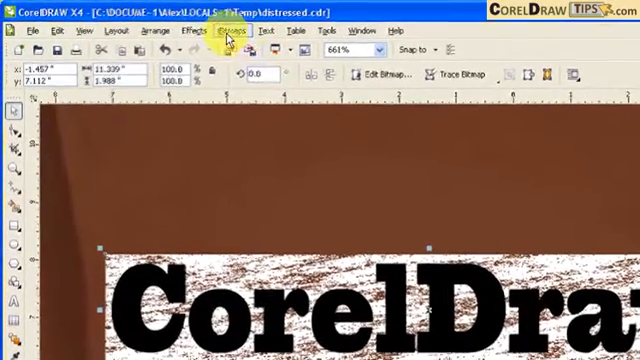
{"action": "left_click", "coordinate": [154, 24]}
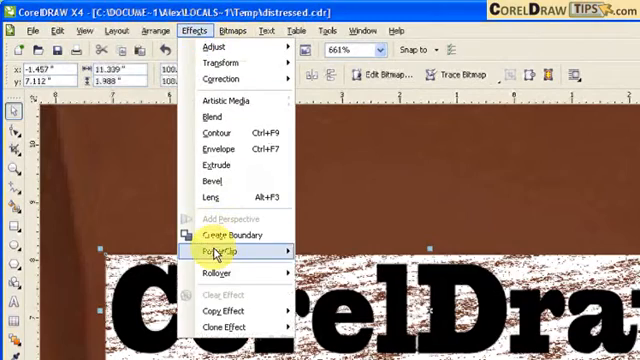
{"action": "mouse_move", "coordinate": [168, 203]}
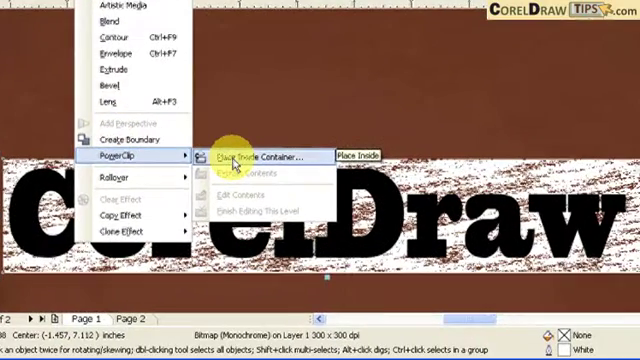
{"action": "left_click", "coordinate": [338, 253]}
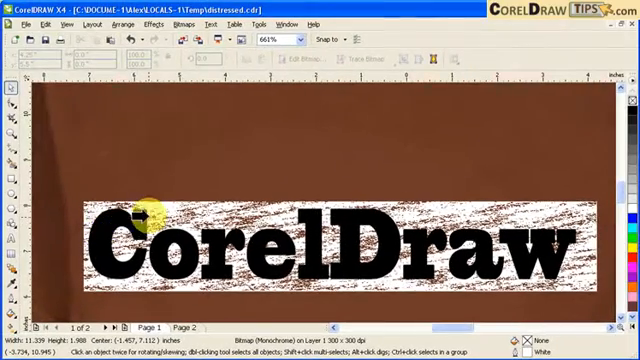
{"action": "left_click", "coordinate": [118, 218]}
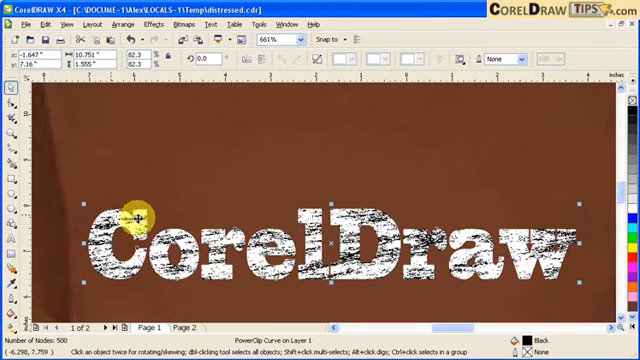
Step: Inspect the distressed letters up close, then move the lettering higher on the shirt
{"action": "left_click", "coordinate": [12, 130]}
{"action": "left_click", "coordinate": [267, 210]}
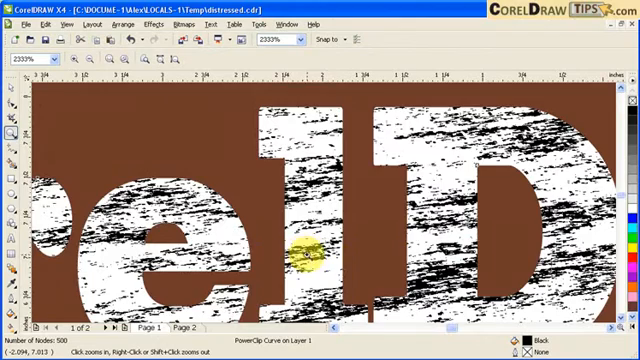
{"action": "right_click", "coordinate": [306, 255]}
{"action": "right_click", "coordinate": [306, 215]}
{"action": "left_click", "coordinate": [14, 93]}
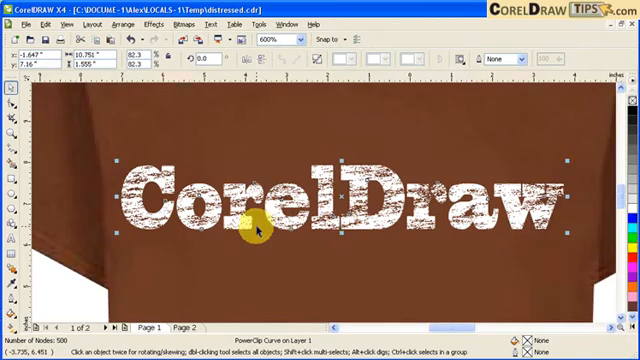
{"action": "scroll", "coordinate": [322, 207], "scroll_direction": "up", "scroll_amount": 1}
{"action": "scroll", "coordinate": [322, 207], "scroll_direction": "up", "scroll_amount": 1}
{"action": "scroll", "coordinate": [322, 207], "scroll_direction": "down", "scroll_amount": 1}
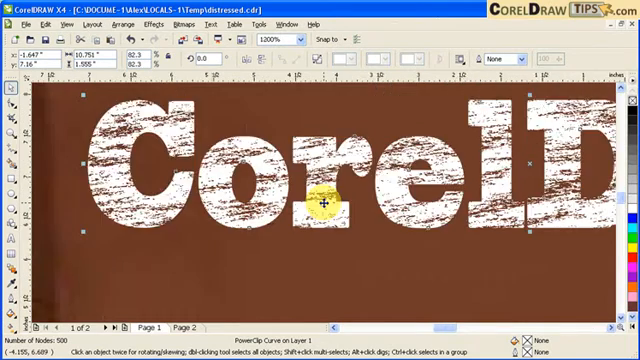
{"action": "scroll", "coordinate": [322, 207], "scroll_direction": "down", "scroll_amount": 1}
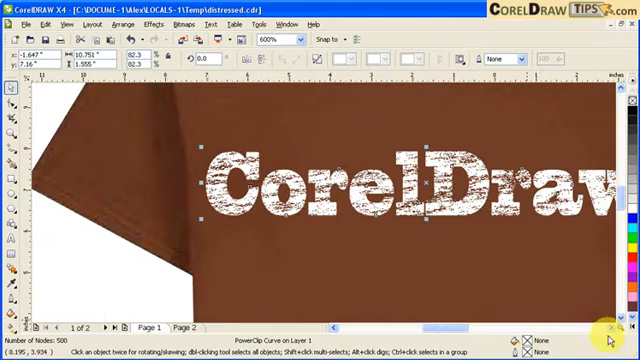
{"action": "scroll", "coordinate": [612, 330], "scroll_direction": "down", "scroll_amount": 1}
{"action": "scroll", "coordinate": [540, 270], "scroll_direction": "down", "scroll_amount": 1}
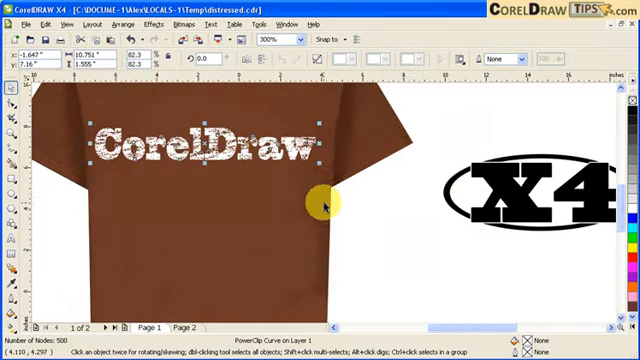
{"action": "left_click_drag", "start_coordinate": [237, 148], "coordinate": [237, 118]}
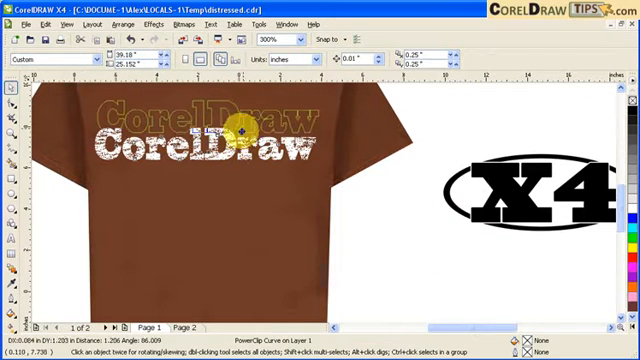
{"action": "scroll", "coordinate": [620, 95], "scroll_direction": "up", "scroll_amount": 3}
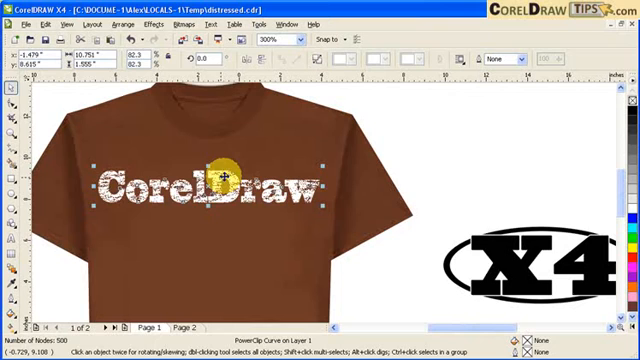
Step: Move the X4 oval logo onto the shirt just below the lettering
{"action": "left_click", "coordinate": [410, 165]}
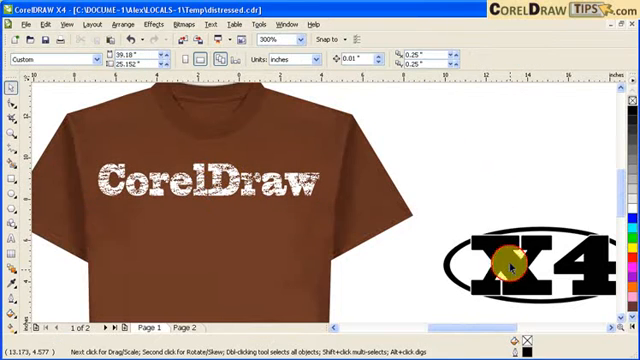
{"action": "left_click_drag", "start_coordinate": [505, 270], "coordinate": [205, 262]}
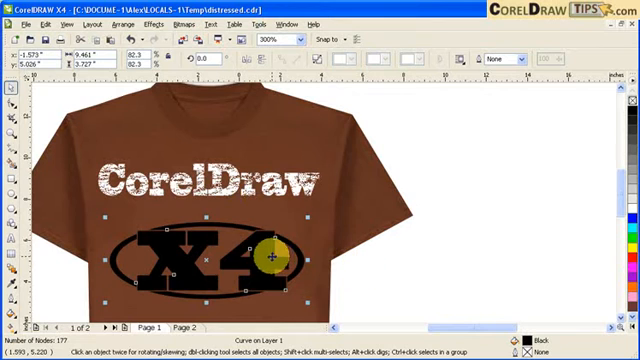
{"action": "left_click_drag", "start_coordinate": [275, 255], "coordinate": [275, 242]}
{"action": "left_click", "coordinate": [370, 250]}
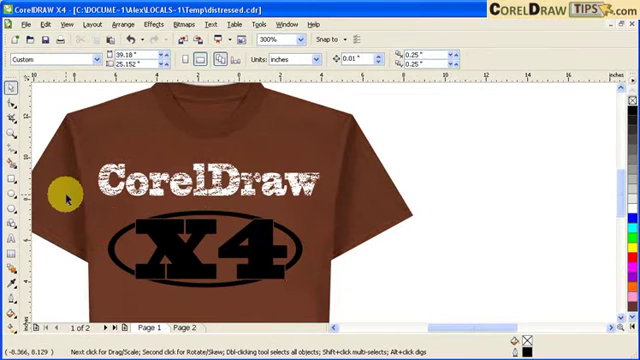
{"action": "left_click", "coordinate": [12, 137]}
{"action": "left_click_drag", "start_coordinate": [90, 160], "coordinate": [350, 300]}
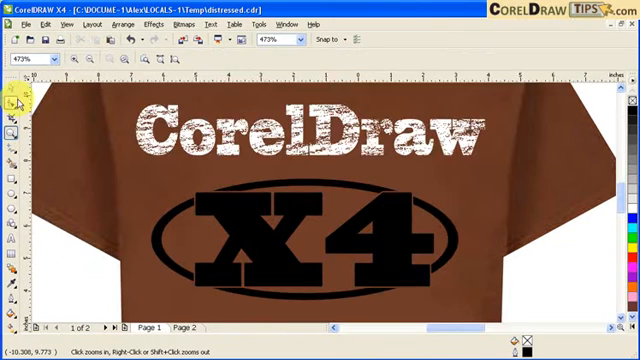
Step: Draw a rectangle sized to the X4 oval and place it lower on the shirt
{"action": "left_click", "coordinate": [8, 92]}
{"action": "left_click", "coordinate": [10, 168]}
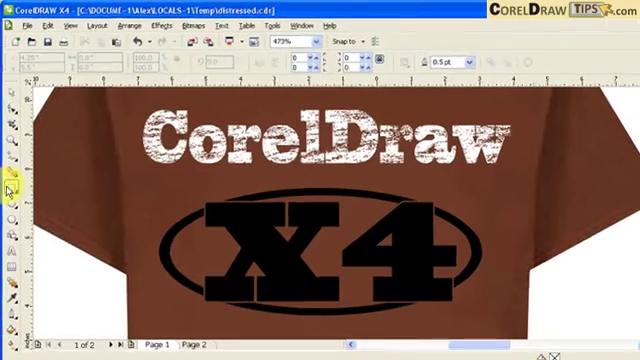
{"action": "left_click", "coordinate": [10, 185]}
{"action": "left_click", "coordinate": [55, 172]}
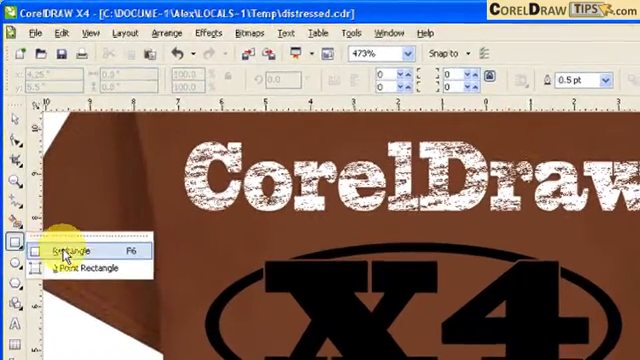
{"action": "left_click_drag", "start_coordinate": [138, 175], "coordinate": [466, 300]}
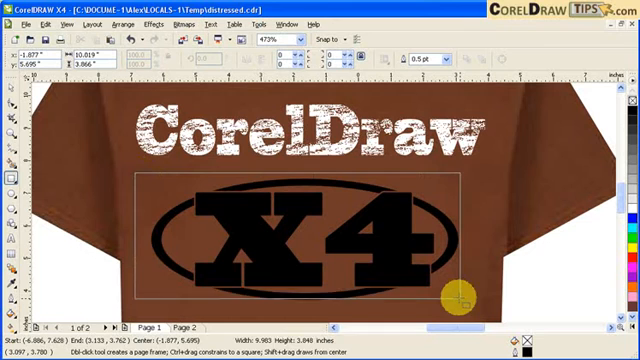
{"action": "left_click_drag", "start_coordinate": [133, 237], "coordinate": [138, 237]}
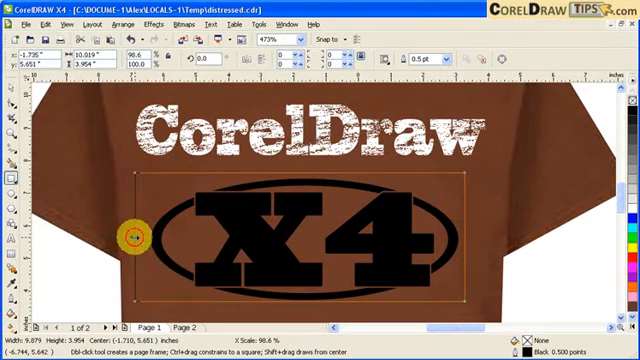
{"action": "left_click", "coordinate": [11, 89]}
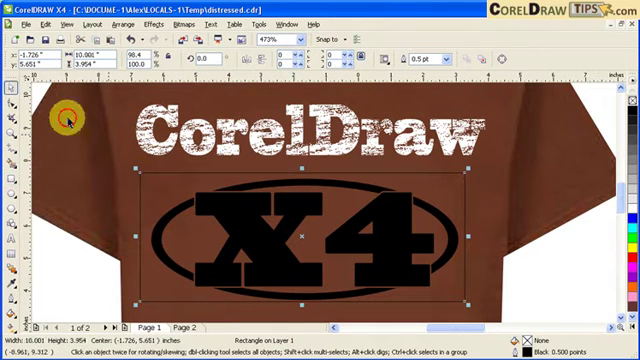
{"action": "left_click", "coordinate": [211, 199]}
{"action": "scroll", "coordinate": [615, 215], "scroll_direction": "down", "scroll_amount": 3}
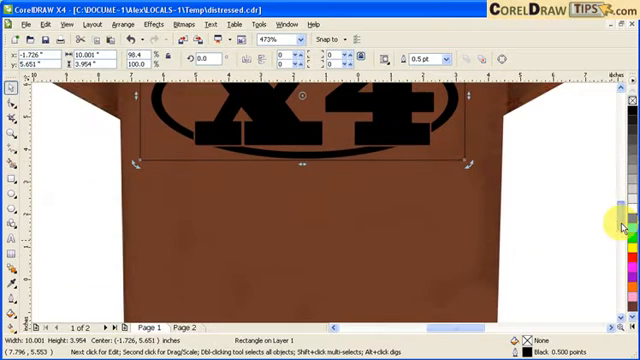
{"action": "left_click", "coordinate": [300, 305]}
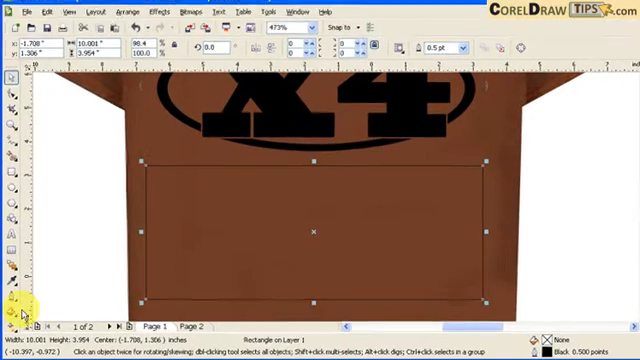
Step: Apply a Texture Fill to the rectangle using Vegetation with Shade black and Light white
{"action": "left_click", "coordinate": [12, 300]}
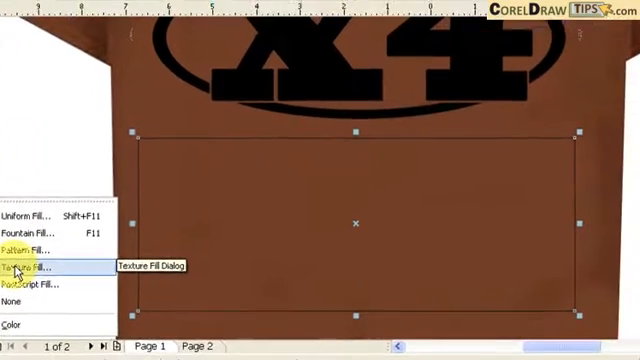
{"action": "left_click", "coordinate": [66, 240]}
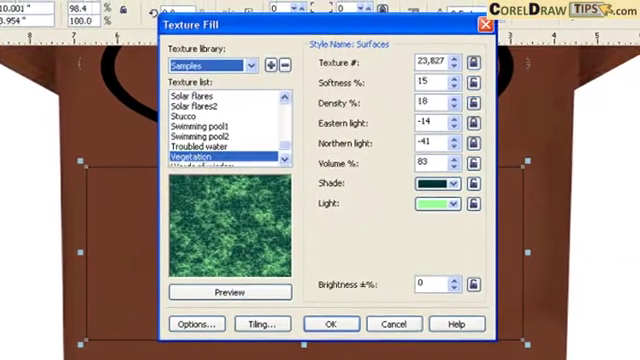
{"action": "left_click", "coordinate": [453, 184]}
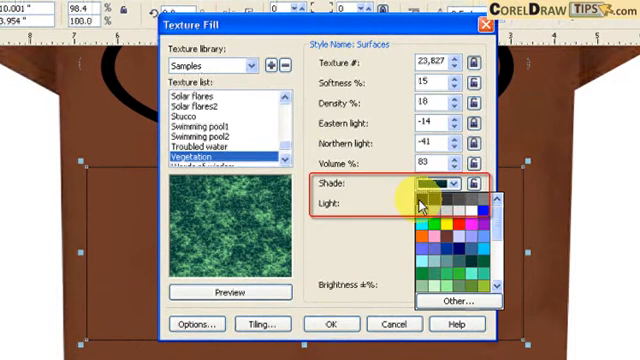
{"action": "left_click", "coordinate": [420, 202]}
{"action": "left_click", "coordinate": [453, 204]}
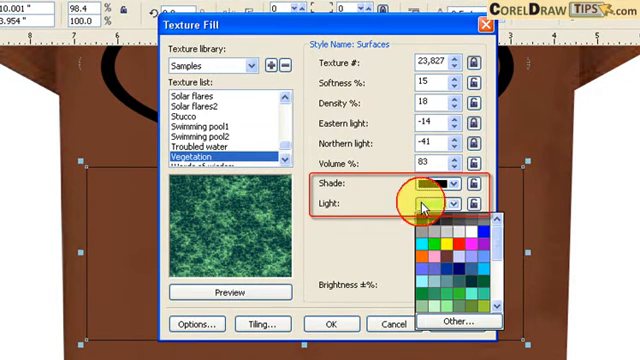
{"action": "left_click", "coordinate": [470, 222]}
{"action": "left_click", "coordinate": [240, 296]}
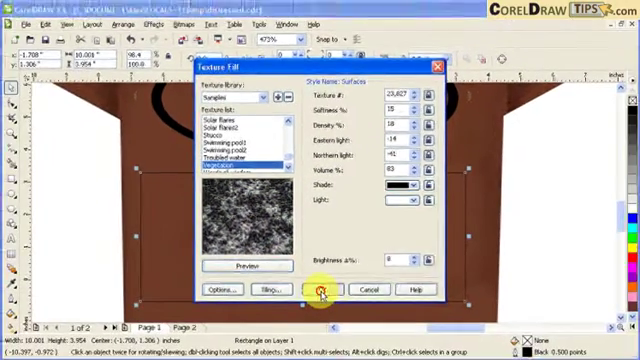
{"action": "left_click", "coordinate": [323, 302]}
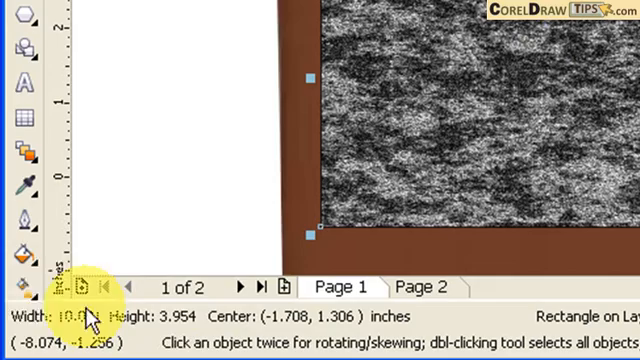
Step: Skew and rotate the rectangle's texture tile interactively so the grey pattern streaks diagonally
{"action": "left_click", "coordinate": [24, 292]}
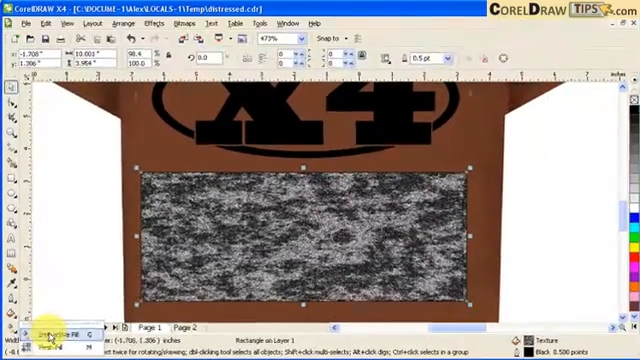
{"action": "left_click", "coordinate": [48, 334]}
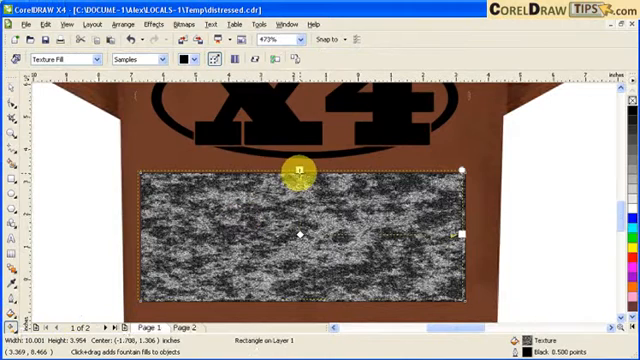
{"action": "left_click_drag", "start_coordinate": [300, 173], "coordinate": [500, 272]}
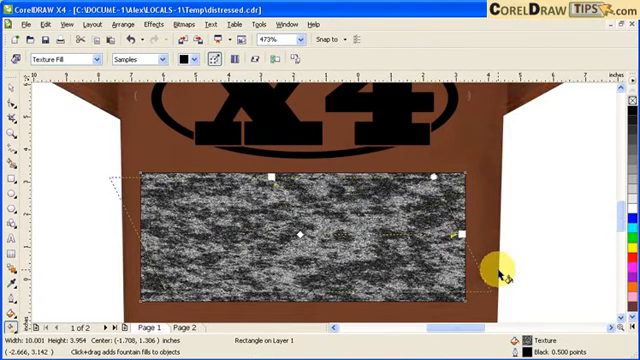
{"action": "left_click_drag", "start_coordinate": [498, 260], "coordinate": [268, 200]}
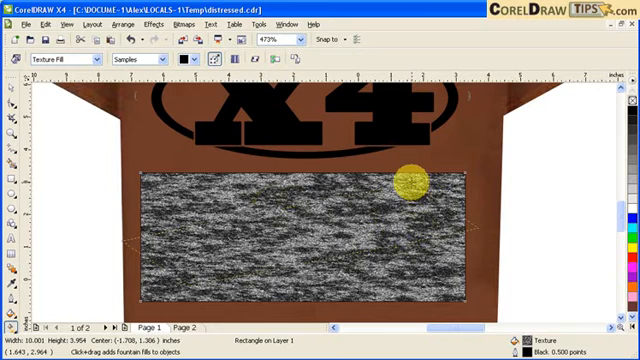
{"action": "key", "text": "Escape"}
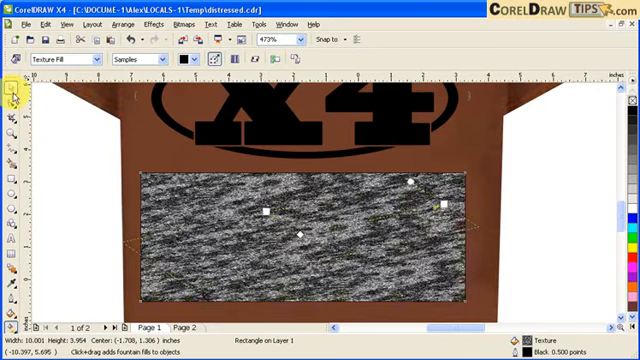
{"action": "left_click", "coordinate": [11, 88]}
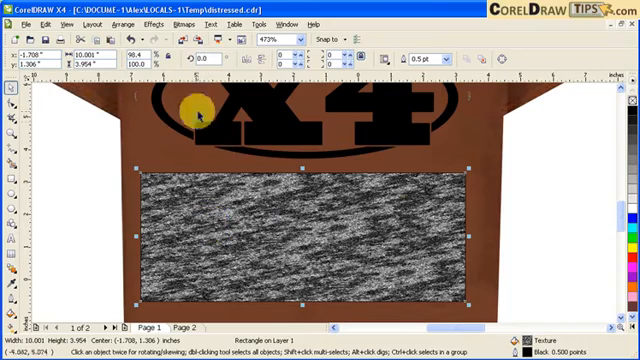
Step: Convert the rectangle to a 1-bit black-and-white bitmap, drop the white, and move it over the X4 logo
{"action": "left_click", "coordinate": [183, 24]}
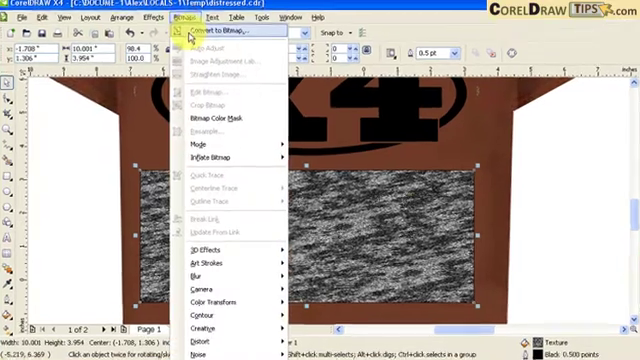
{"action": "left_click", "coordinate": [210, 31]}
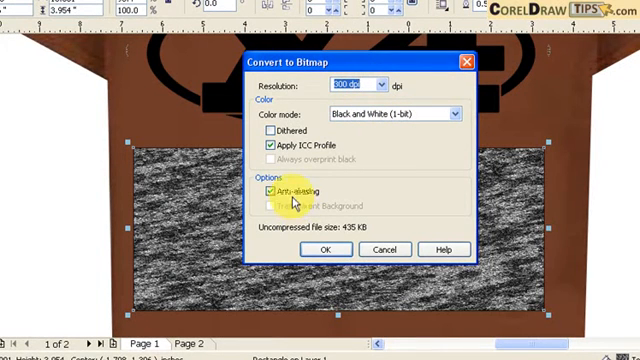
{"action": "left_click", "coordinate": [318, 252]}
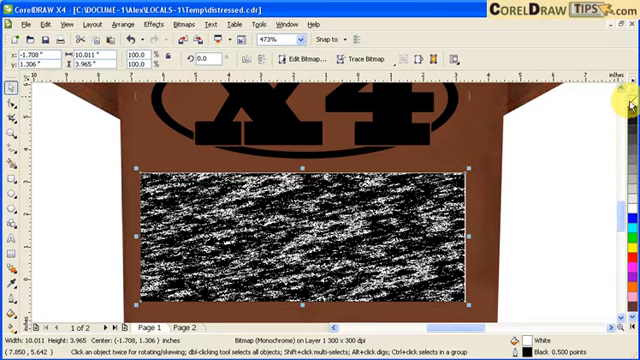
{"action": "left_click", "coordinate": [622, 100]}
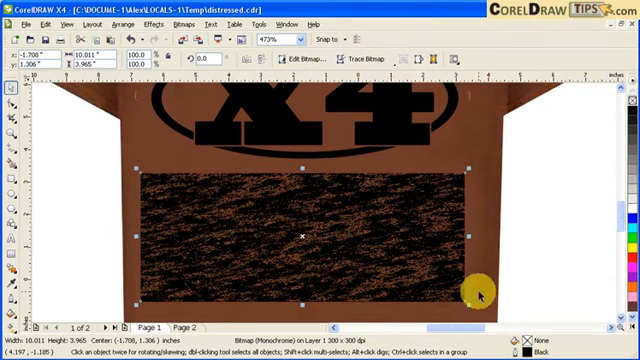
{"action": "scroll", "coordinate": [485, 240], "scroll_direction": "down", "scroll_amount": 3}
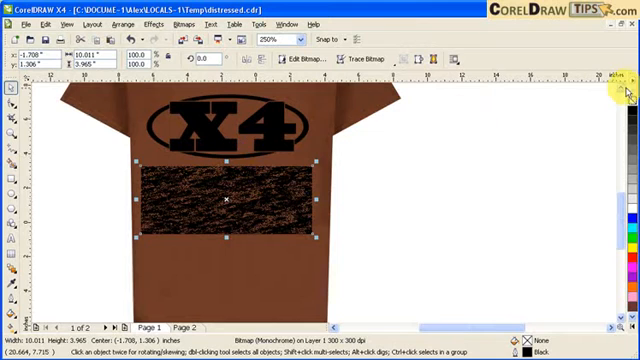
{"action": "left_click_drag", "start_coordinate": [632, 115], "coordinate": [632, 95]}
{"action": "left_click_drag", "start_coordinate": [263, 262], "coordinate": [290, 240]}
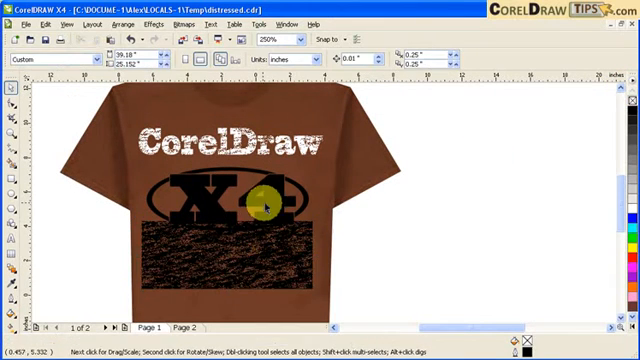
Step: Fill the X4 logo with 20% Black and move it down onto the bitmap, zooming in
{"action": "left_click", "coordinate": [218, 190]}
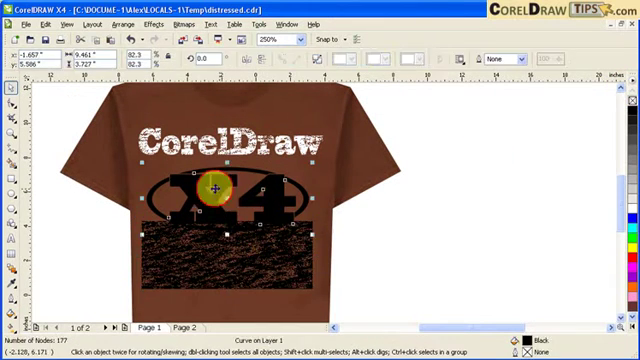
{"action": "left_click", "coordinate": [632, 190]}
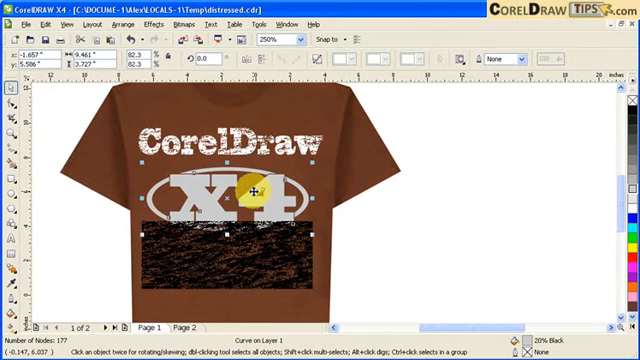
{"action": "left_click_drag", "start_coordinate": [288, 192], "coordinate": [247, 249]}
{"action": "left_click", "coordinate": [14, 137]}
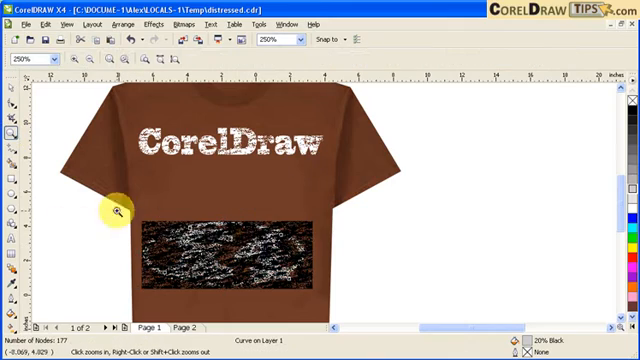
{"action": "left_click_drag", "start_coordinate": [116, 211], "coordinate": [349, 301]}
Step: Reorder the X4 logo in front of the bitmap and centre it over the bitmap
{"action": "left_click", "coordinate": [8, 95]}
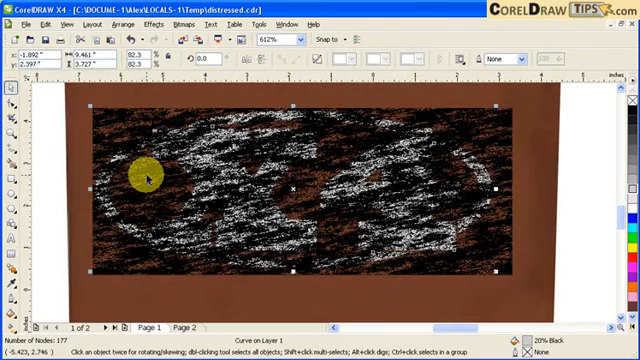
{"action": "left_click_drag", "start_coordinate": [140, 215], "coordinate": [217, 133]}
{"action": "left_click", "coordinate": [217, 128]}
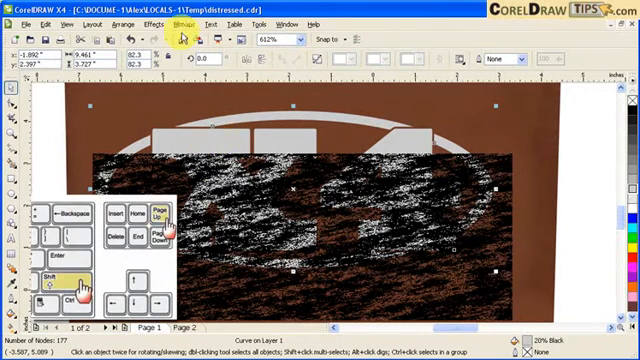
{"action": "left_click", "coordinate": [124, 24]}
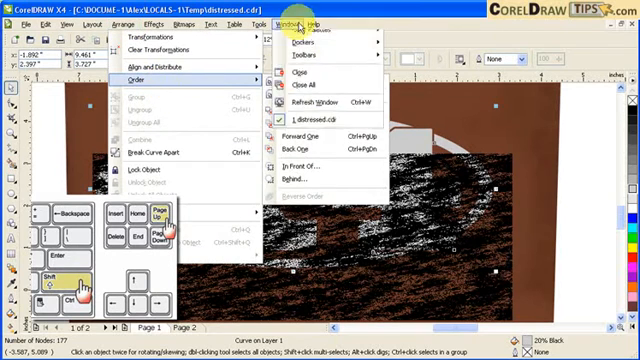
{"action": "key", "text": "Escape"}
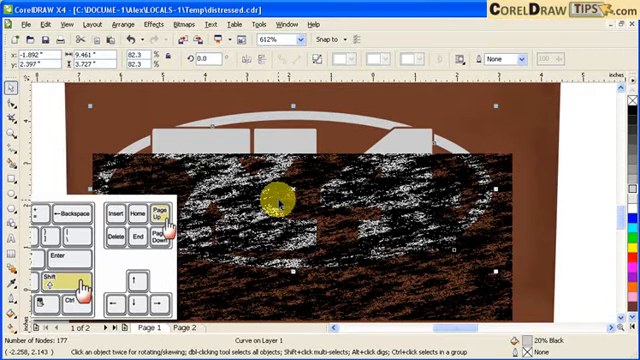
{"action": "key", "text": "shift+Page_Down"}
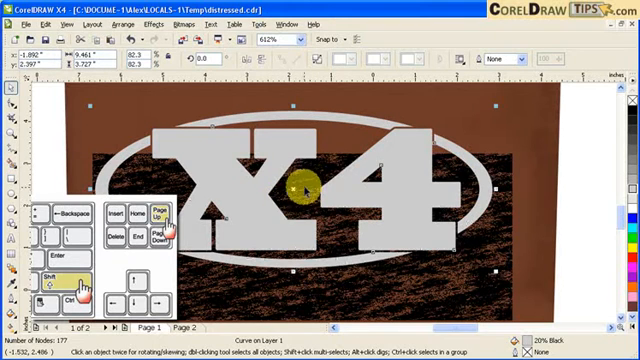
{"action": "left_click_drag", "start_coordinate": [296, 188], "coordinate": [301, 243]}
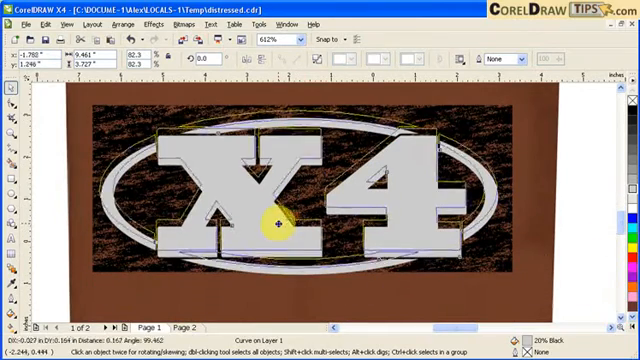
Step: PowerClip the bitmap inside the X4 logo and remove the logo's grey fill
{"action": "left_click", "coordinate": [523, 190]}
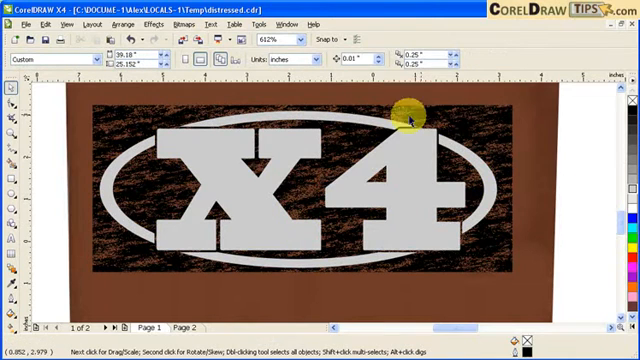
{"action": "left_click", "coordinate": [449, 115]}
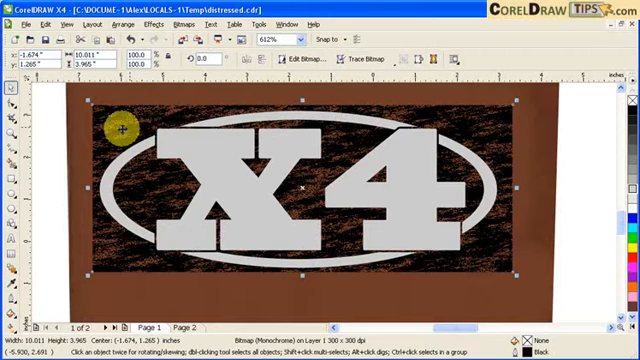
{"action": "left_click", "coordinate": [153, 25]}
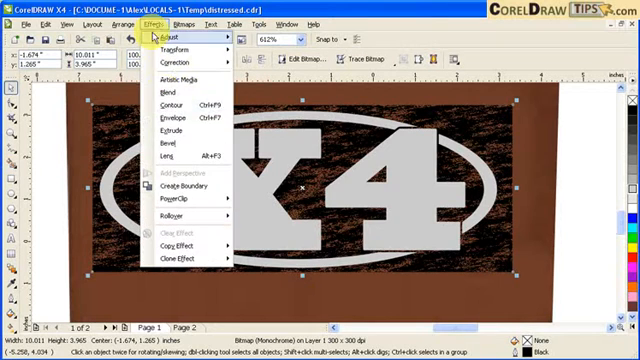
{"action": "mouse_move", "coordinate": [180, 199]}
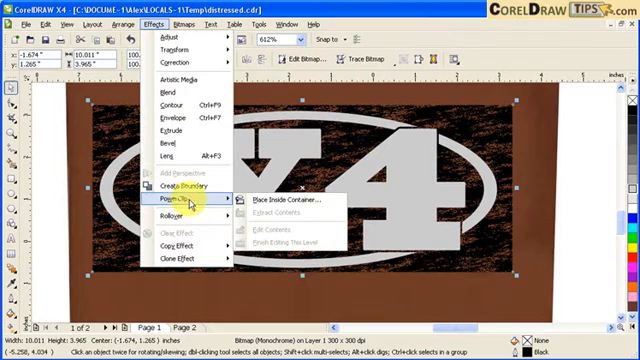
{"action": "left_click", "coordinate": [258, 201]}
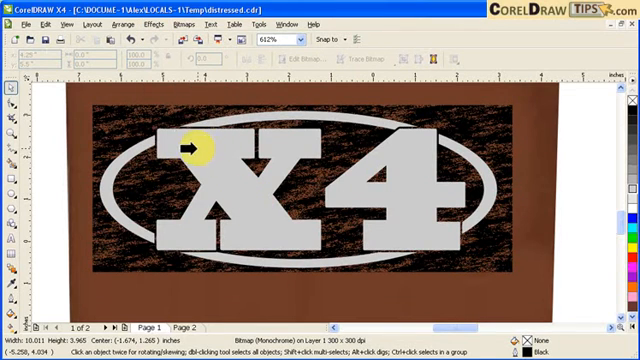
{"action": "left_click", "coordinate": [187, 148]}
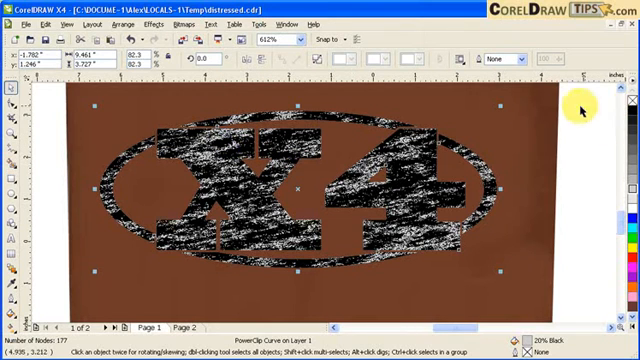
{"action": "left_click", "coordinate": [632, 100]}
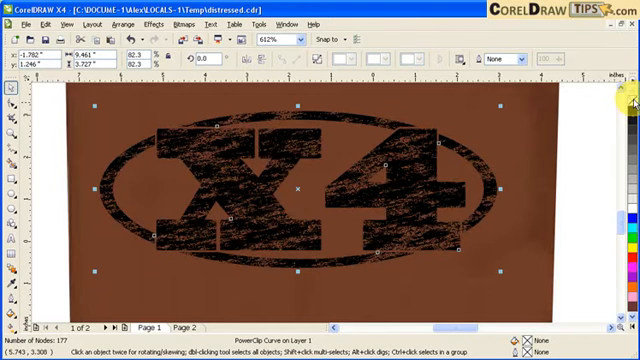
{"action": "scroll", "coordinate": [597, 145], "scroll_direction": "down", "scroll_amount": 1}
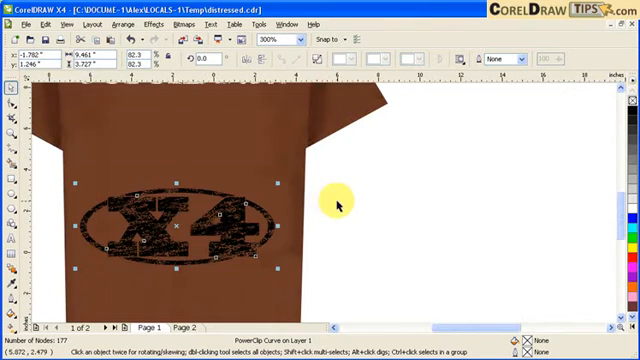
{"action": "left_click", "coordinate": [486, 131]}
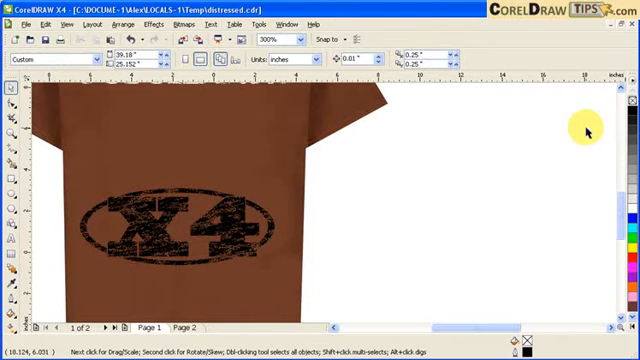
{"action": "scroll", "coordinate": [580, 127], "scroll_direction": "down", "scroll_amount": 1}
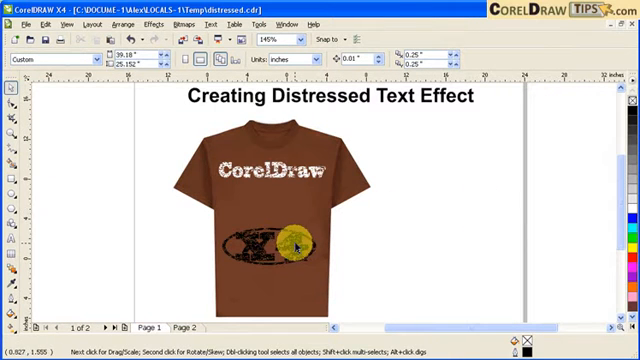
Step: Nudge the X4 logo up toward the text and marquee-zoom onto the lettering and logo
{"action": "left_click_drag", "start_coordinate": [290, 246], "coordinate": [298, 195]}
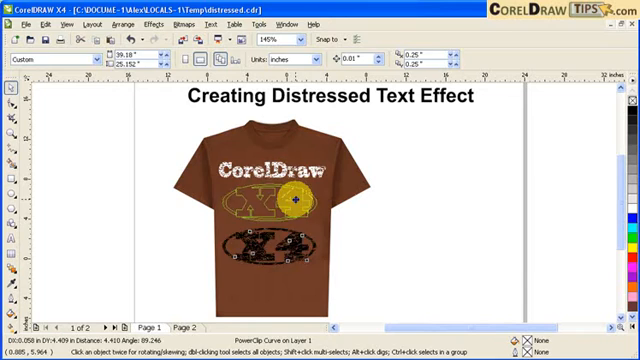
{"action": "key", "text": "Escape"}
{"action": "key", "text": "z"}
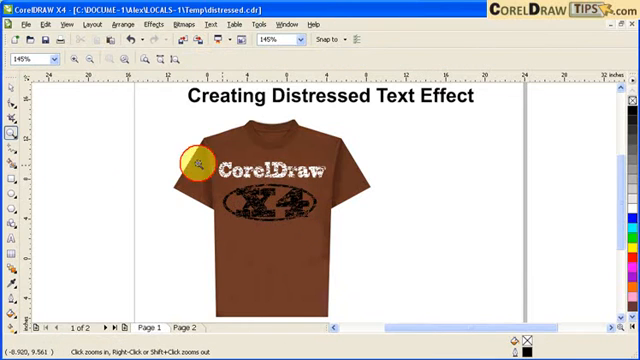
{"action": "left_click_drag", "start_coordinate": [188, 150], "coordinate": [341, 240]}
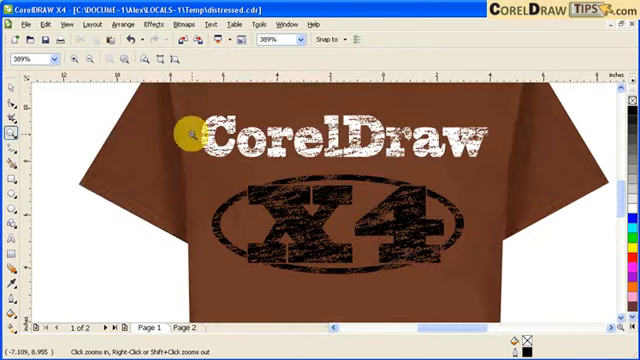
{"action": "left_click_drag", "start_coordinate": [539, 287], "coordinate": [539, 287]}
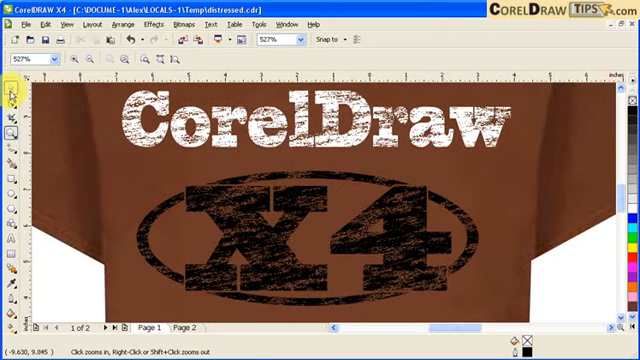
{"action": "key", "text": "space"}
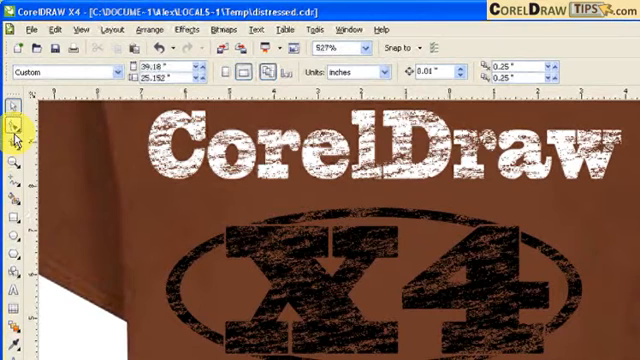
Step: Choose the Eraser tool and lower its thickness from 0.25 inch with the spinner
{"action": "left_click", "coordinate": [16, 181]}
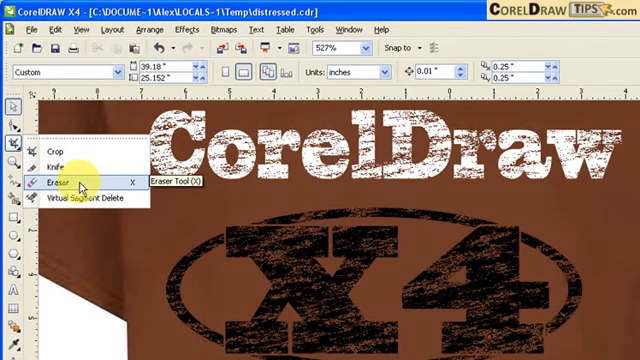
{"action": "left_click", "coordinate": [81, 186]}
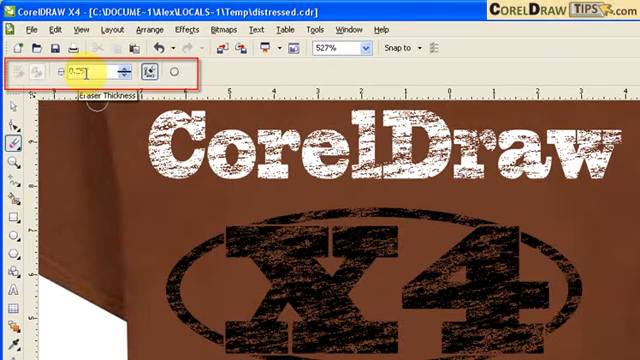
{"action": "left_click", "coordinate": [124, 75]}
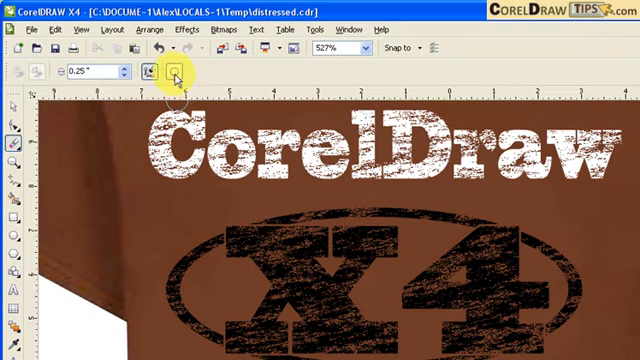
{"action": "left_click", "coordinate": [126, 77]}
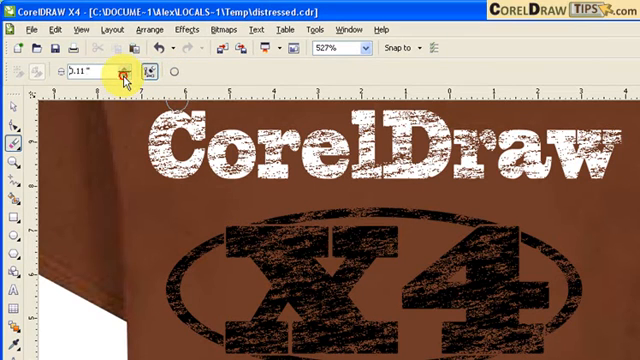
{"action": "left_click", "coordinate": [126, 77]}
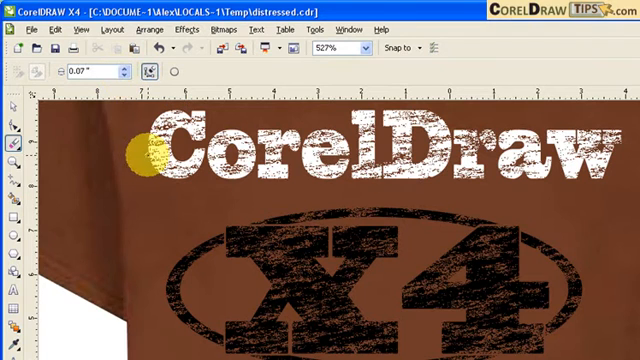
{"action": "scroll", "coordinate": [155, 148], "scroll_direction": "up", "scroll_amount": 3}
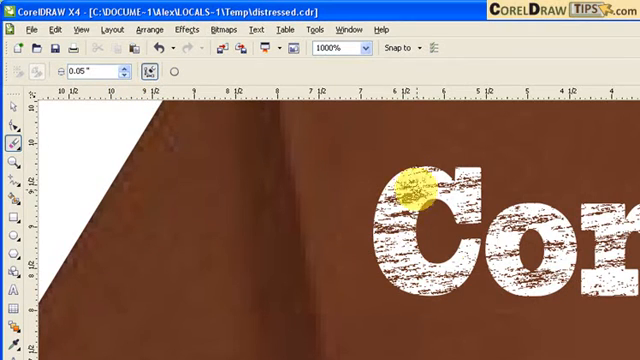
{"action": "scroll", "coordinate": [420, 188], "scroll_direction": "right", "scroll_amount": 5}
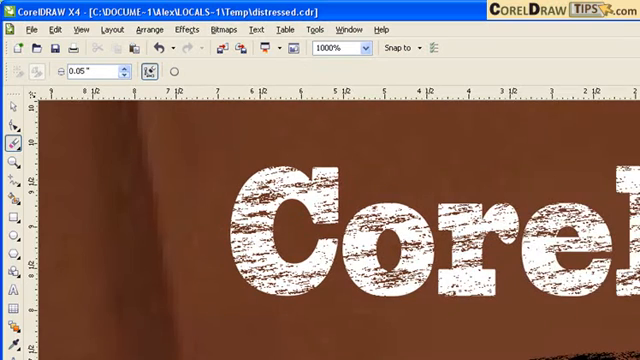
Step: Select the CorelDraw text object and switch to the Eraser on it
{"action": "left_click", "coordinate": [13, 106]}
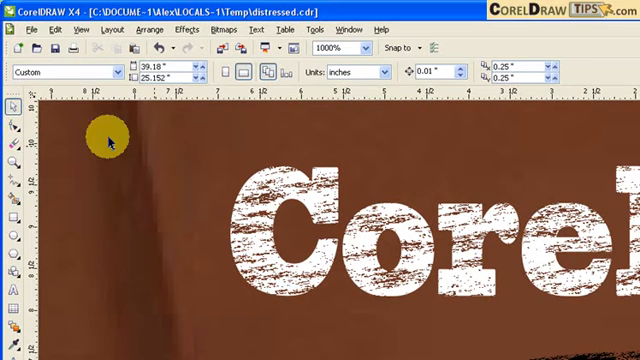
{"action": "left_click", "coordinate": [260, 198]}
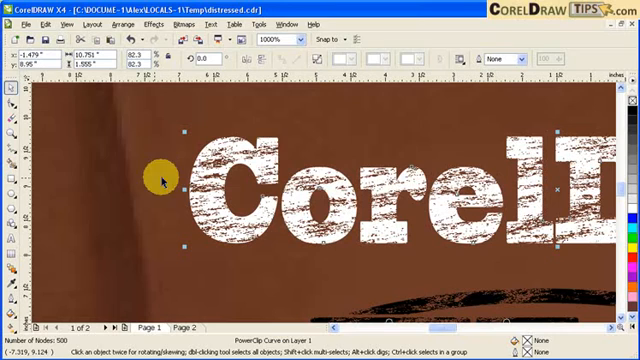
{"action": "left_click", "coordinate": [9, 120]}
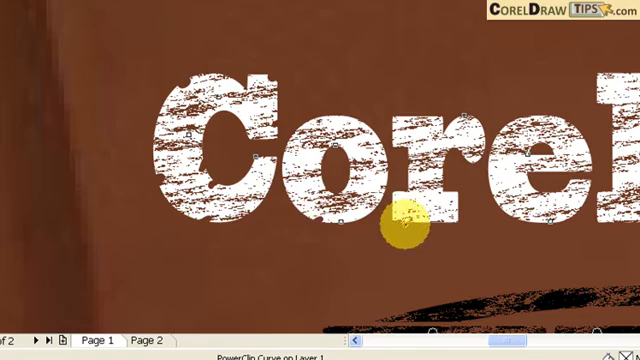
Step: Erase small chips from the edges of the o, D and r letters
{"action": "left_click", "coordinate": [390, 168]}
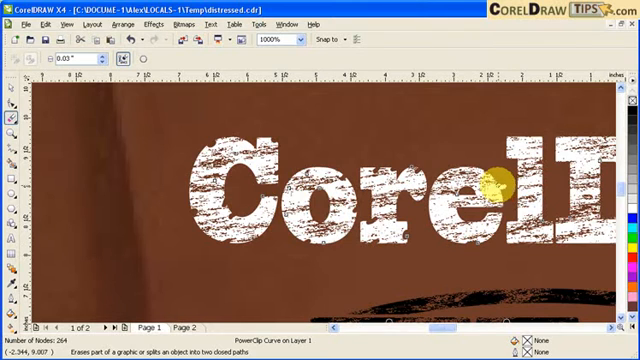
{"action": "scroll", "coordinate": [495, 180], "scroll_direction": "down", "scroll_amount": 1}
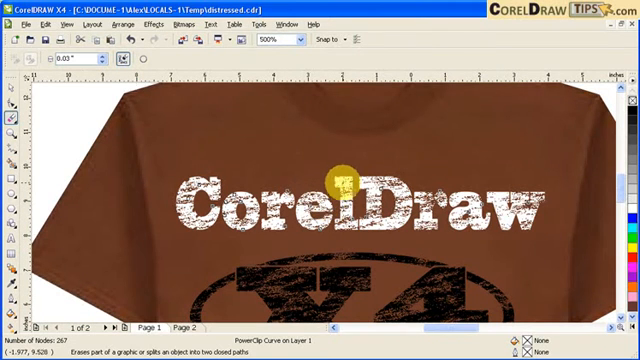
{"action": "left_click_drag", "start_coordinate": [342, 178], "coordinate": [350, 180]}
{"action": "left_click_drag", "start_coordinate": [405, 188], "coordinate": [410, 203]}
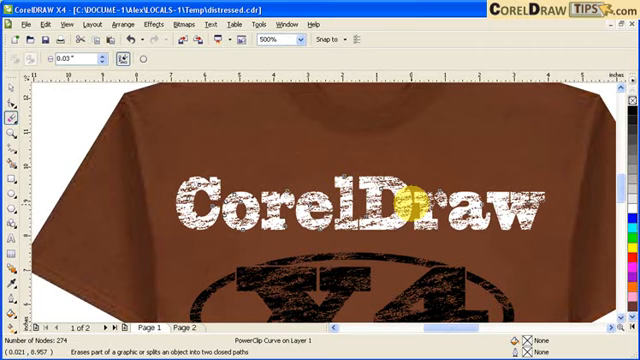
{"action": "mouse_move", "coordinate": [405, 225]}
{"action": "left_mouse_down"}
{"action": "mouse_move", "coordinate": [430, 233]}
{"action": "mouse_move", "coordinate": [497, 214]}
{"action": "mouse_move", "coordinate": [505, 233]}
{"action": "mouse_move", "coordinate": [545, 222]}
{"action": "left_mouse_up"}
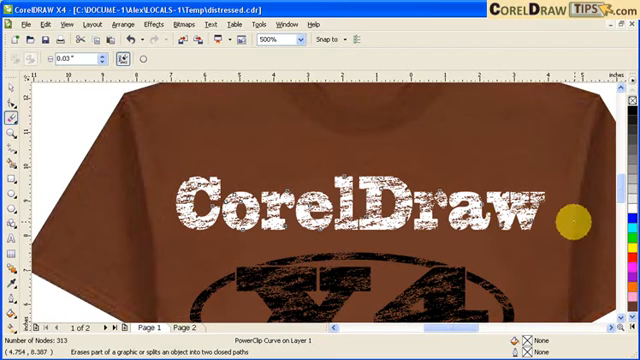
{"action": "left_click_drag", "start_coordinate": [622, 185], "coordinate": [622, 213]}
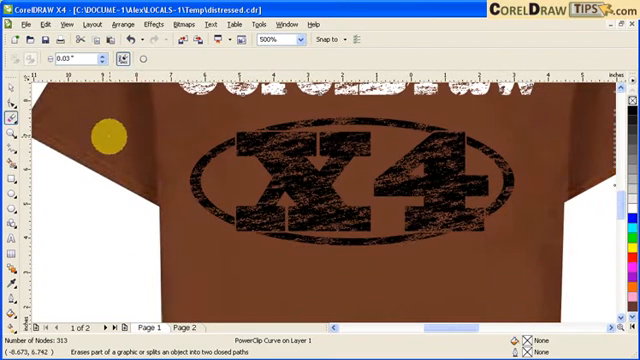
{"action": "left_click", "coordinate": [11, 88]}
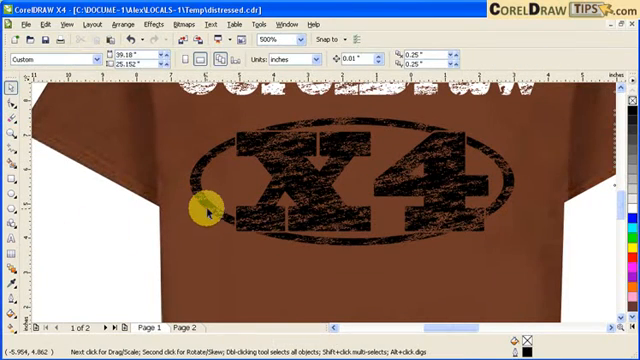
{"action": "left_click", "coordinate": [320, 190]}
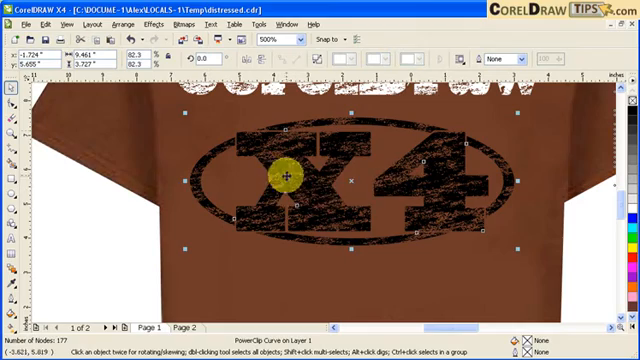
{"action": "scroll", "coordinate": [622, 95], "scroll_direction": "up", "scroll_amount": 2}
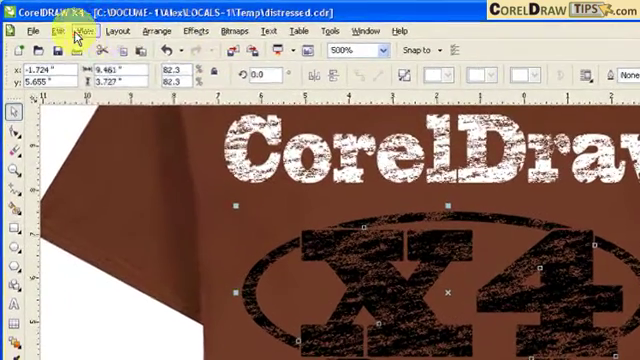
{"action": "left_click", "coordinate": [85, 24]}
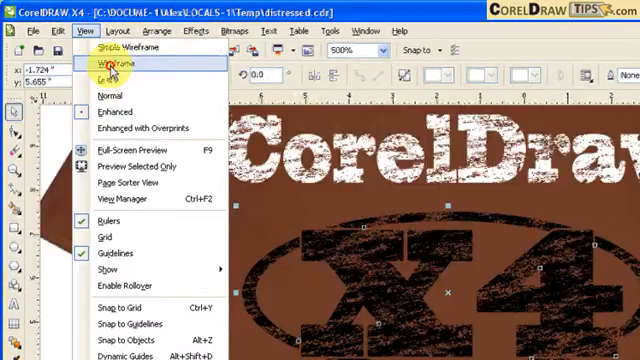
{"action": "left_click", "coordinate": [112, 63]}
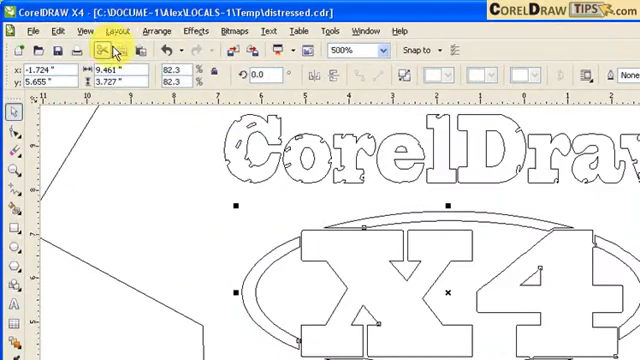
{"action": "left_click", "coordinate": [85, 30]}
{"action": "left_click", "coordinate": [112, 110]}
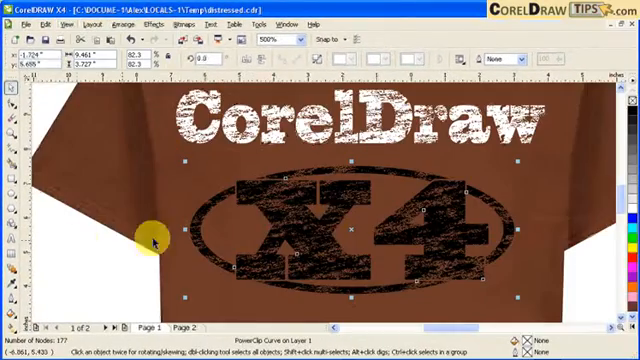
Step: Erase short strokes along the X4 oval logo's edges to chip it
{"action": "left_click", "coordinate": [9, 118]}
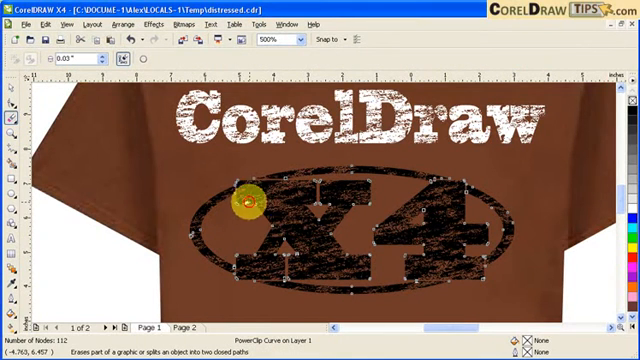
{"action": "left_click_drag", "start_coordinate": [248, 202], "coordinate": [285, 212]}
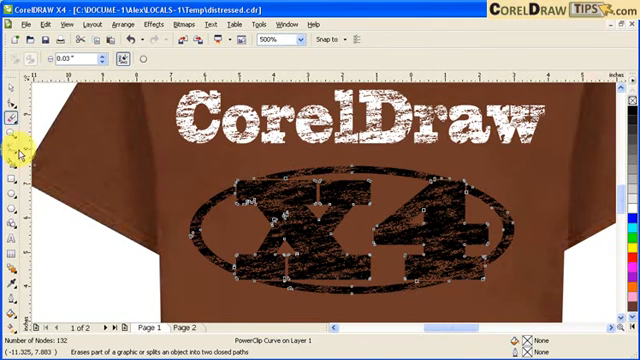
{"action": "left_click", "coordinate": [10, 88]}
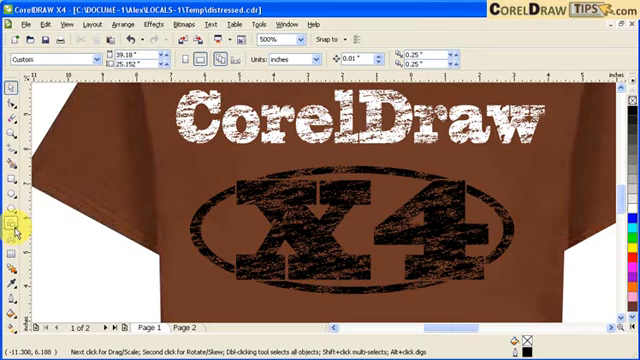
Step: Fit the whole page with F4, then zoom onto the distressed shirt graphic
{"action": "key", "text": "F4"}
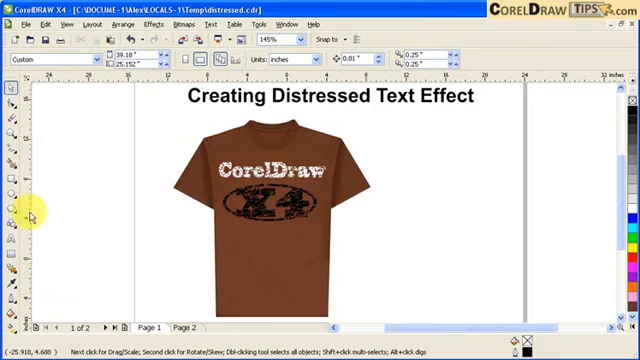
{"action": "left_click", "coordinate": [14, 146]}
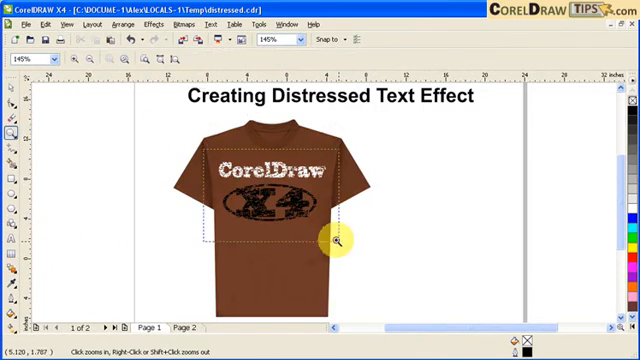